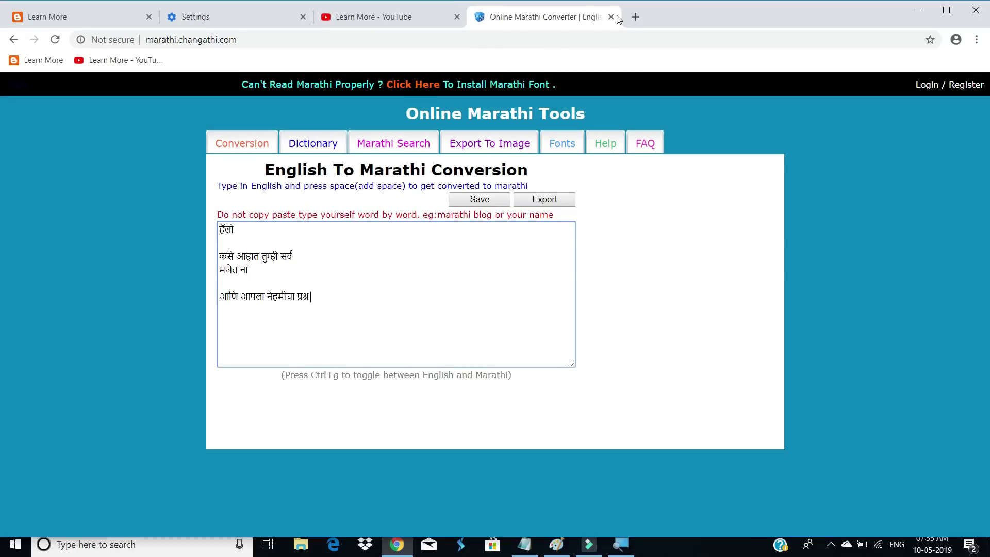
Step: Close the Online Marathi Converter tab, restore it with Ctrl+Shift+T, then close it again
{"action": "left_click", "coordinate": [612, 17]}
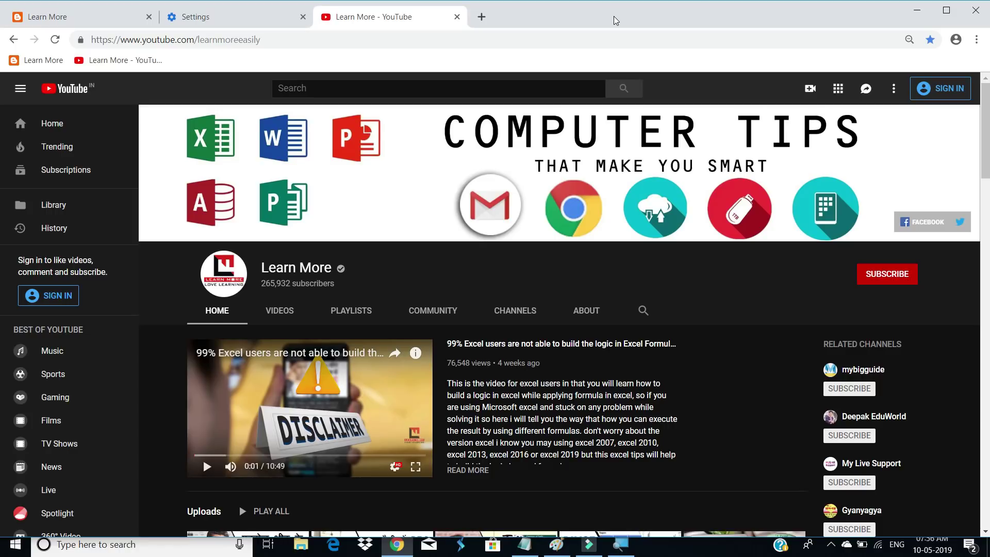
{"action": "key", "text": "ctrl+shift+t"}
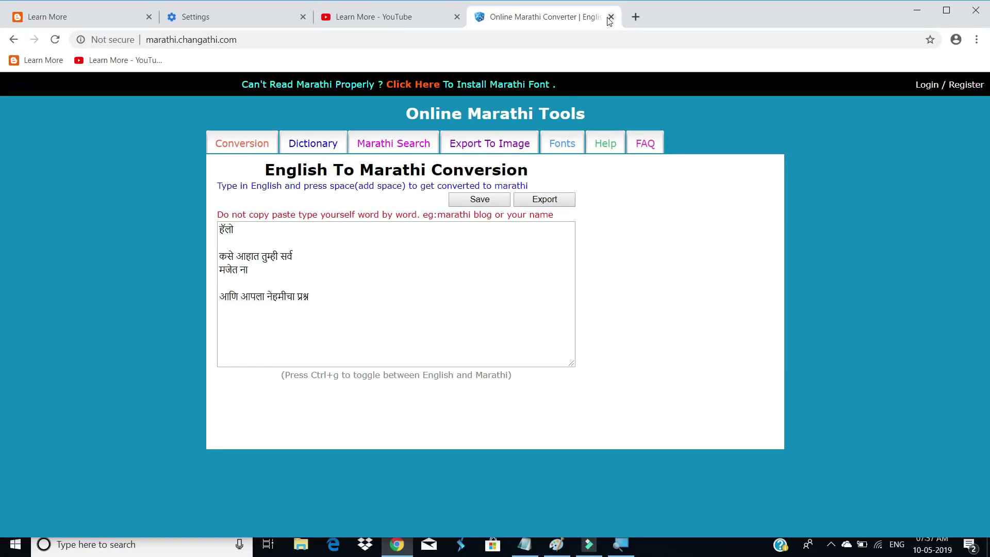
{"action": "left_click", "coordinate": [611, 17]}
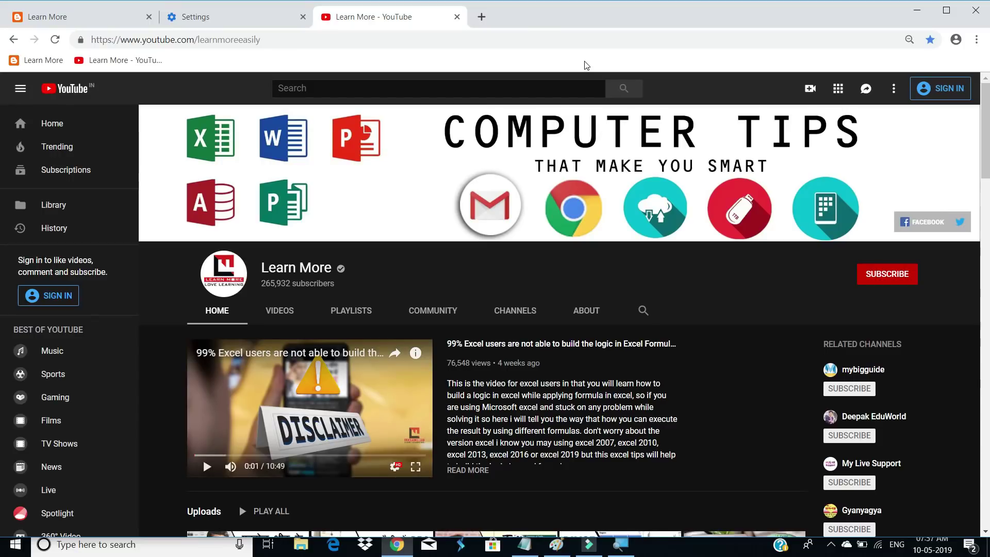
Step: Restore the Marathi converter tab with its text, close it with Ctrl+W, and reopen it
{"action": "key", "text": "ctrl+shift+t"}
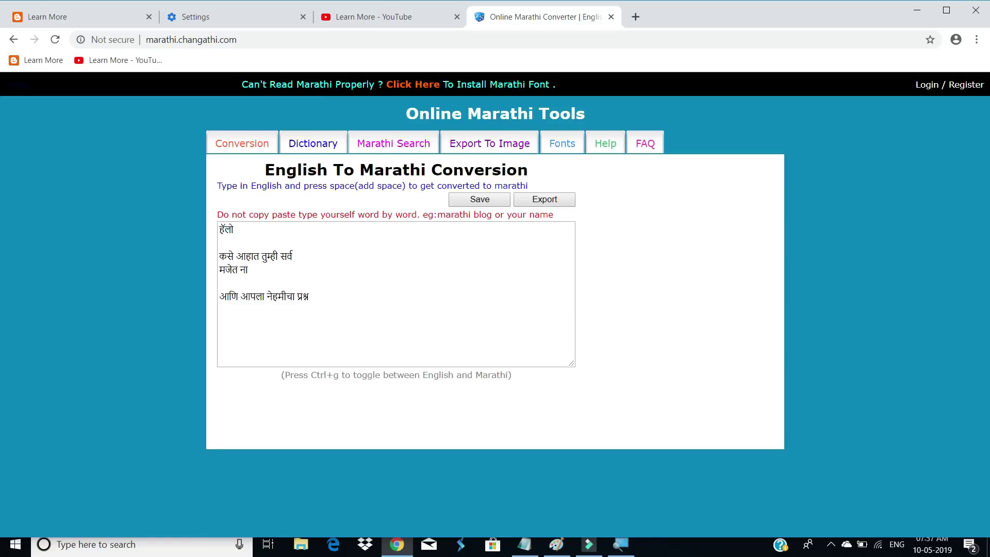
{"action": "left_click", "coordinate": [322, 274]}
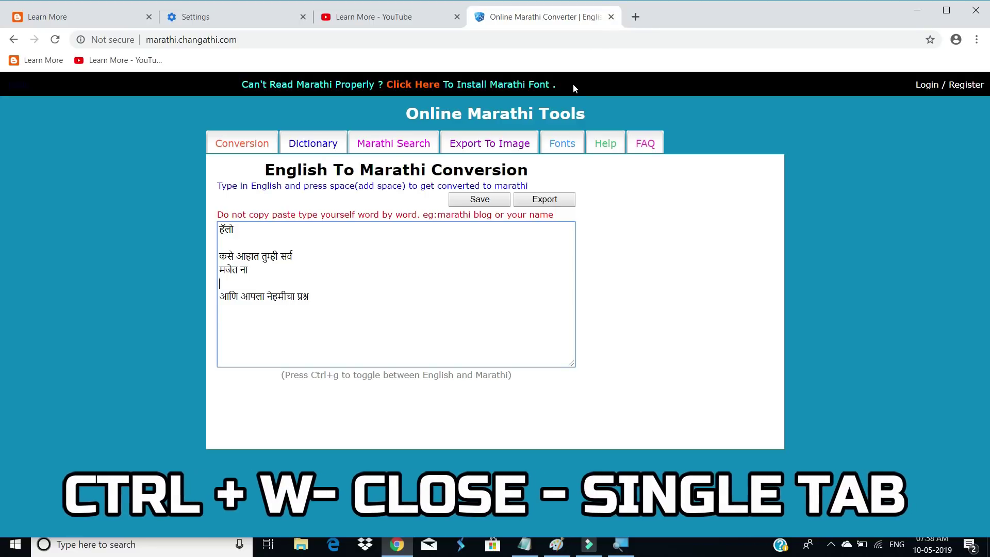
{"action": "key", "text": "ctrl+w"}
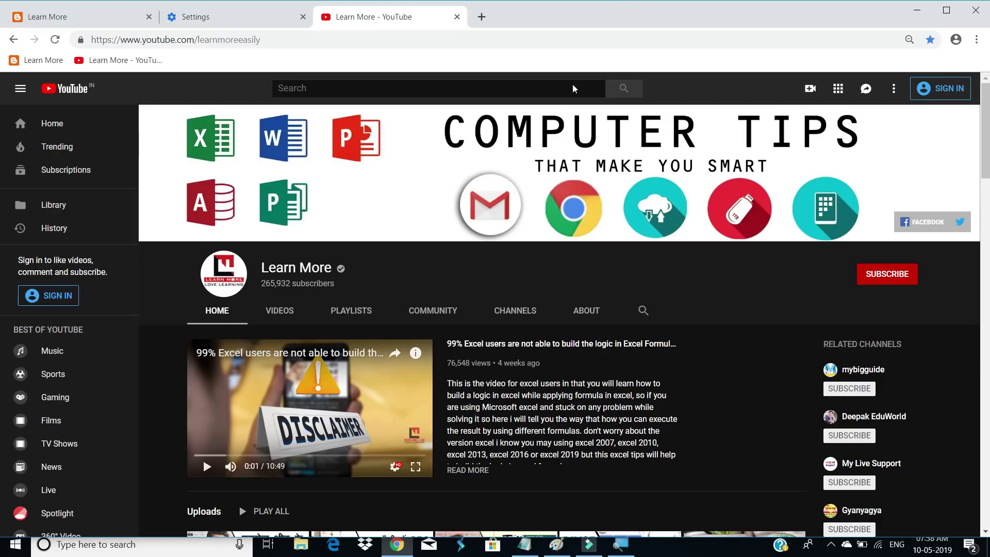
{"action": "key", "text": "ctrl+shift+t"}
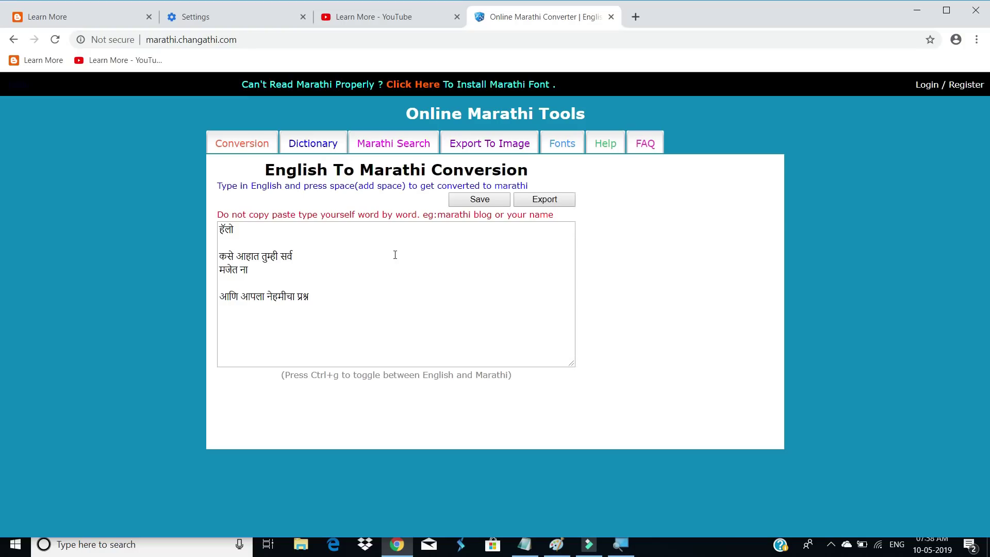
{"action": "key", "text": "ctrl+j"}
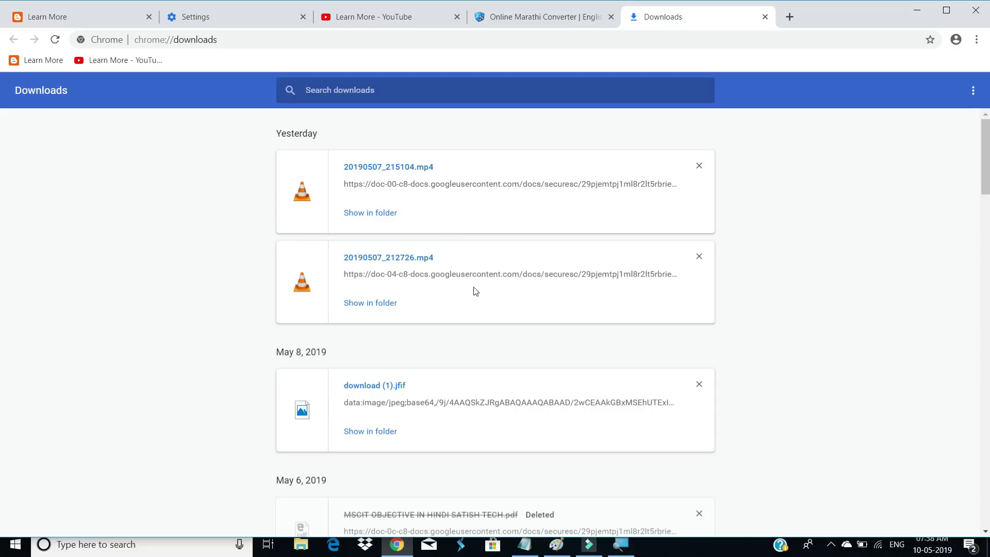
{"action": "scroll", "coordinate": [475, 308], "scroll_direction": "down", "scroll_amount": 2}
{"action": "scroll", "coordinate": [478, 308], "scroll_direction": "up", "scroll_amount": 2}
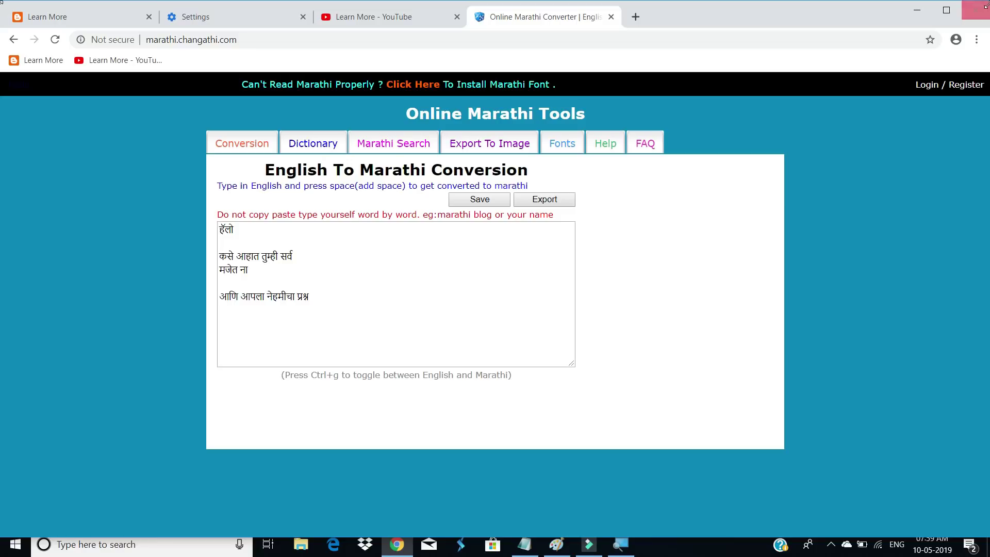
{"action": "left_click", "coordinate": [977, 40]}
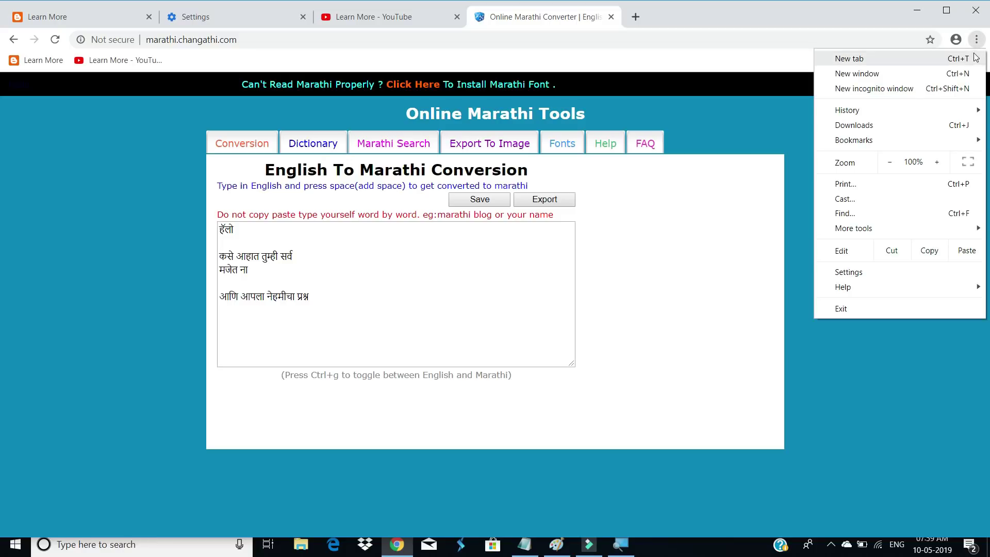
{"action": "mouse_move", "coordinate": [897, 110]}
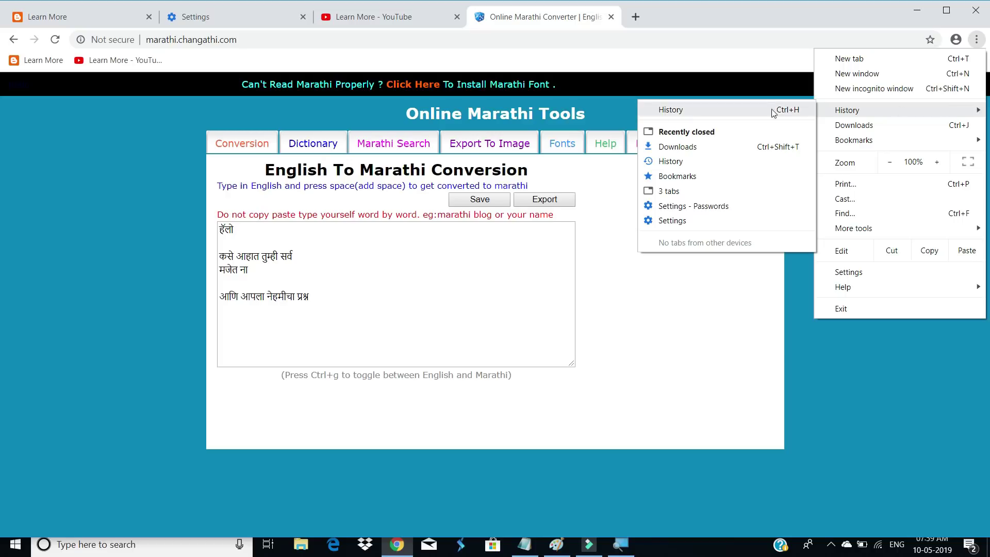
{"action": "left_click", "coordinate": [729, 109]}
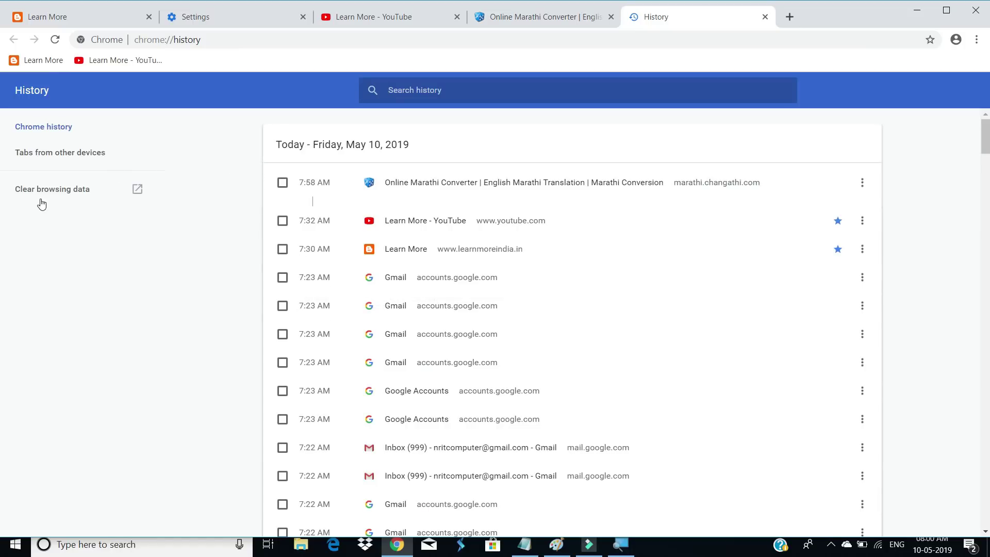
{"action": "left_click", "coordinate": [764, 17]}
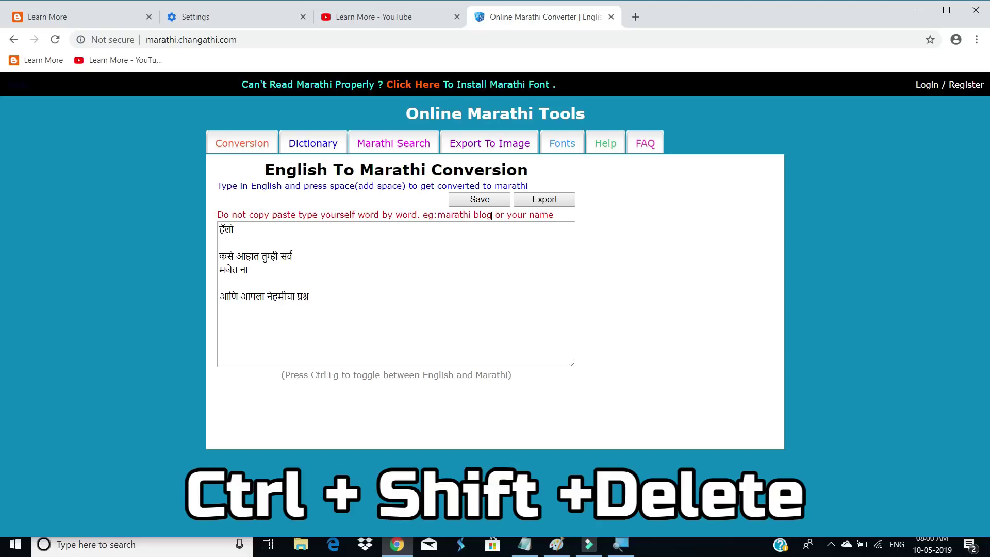
Step: Open Clear browsing data with Ctrl+Shift+Delete and cancel it without deleting anything
{"action": "key", "text": "ctrl+shift+Delete"}
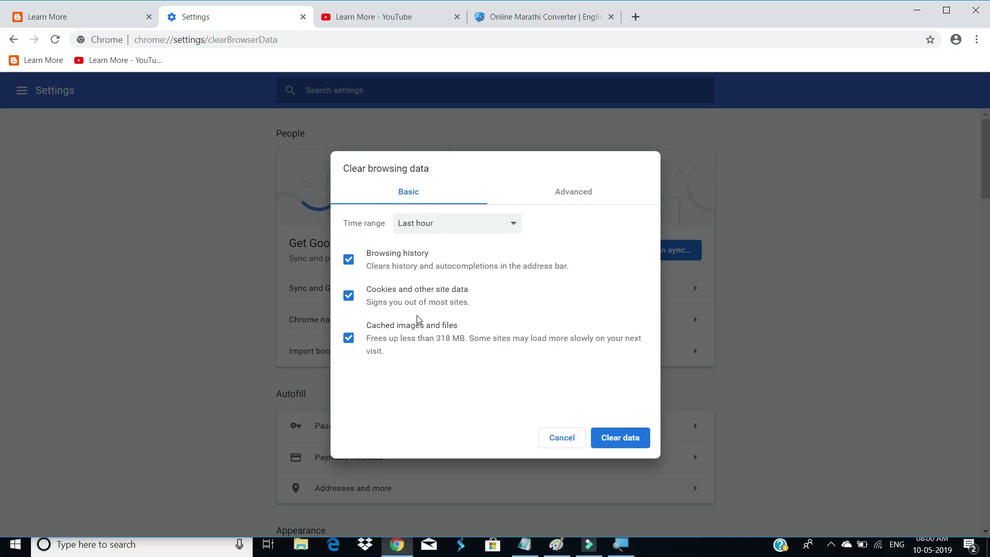
{"action": "left_click", "coordinate": [562, 440]}
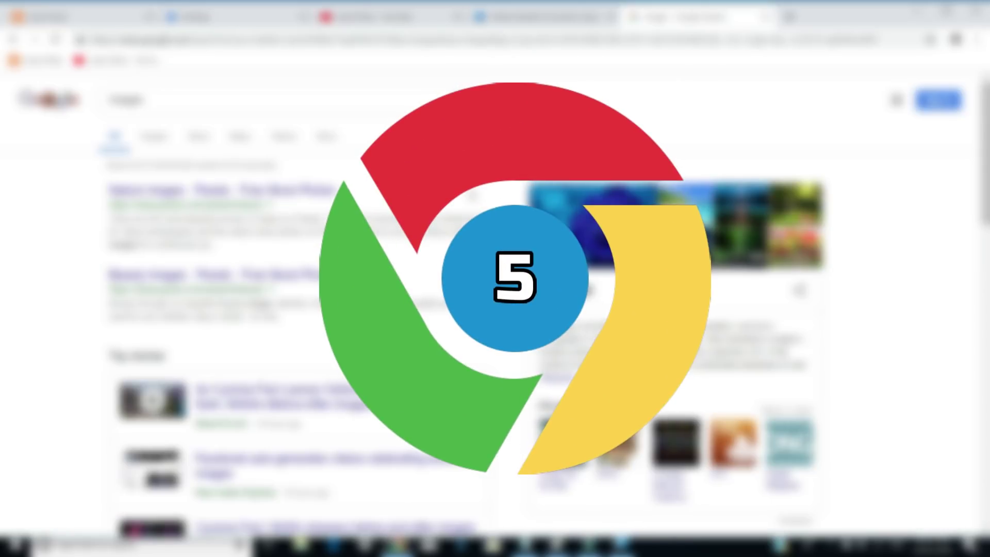
Step: Select the image results page's address with Ctrl+L, then scroll down the results
{"action": "key", "text": "ctrl+l"}
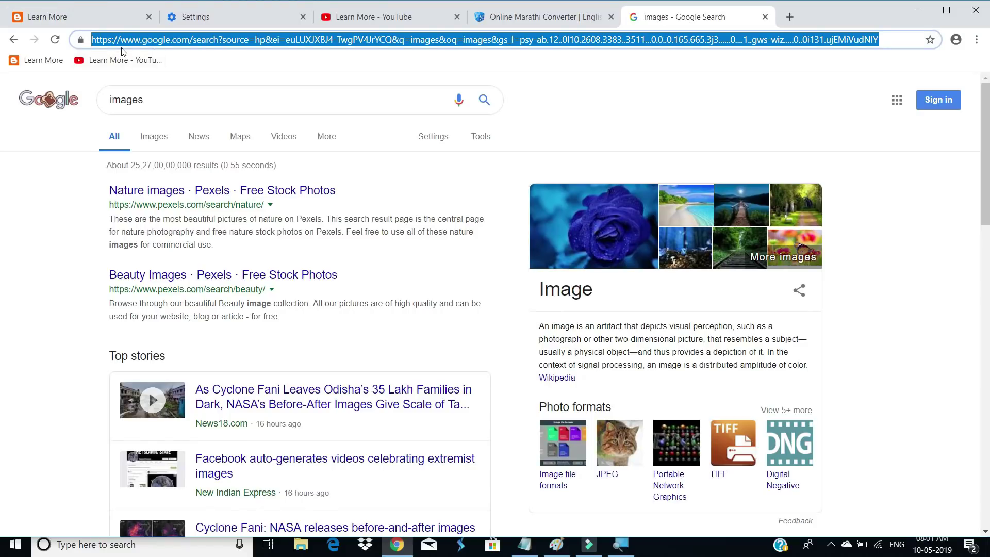
{"action": "left_click", "coordinate": [54, 214]}
{"action": "scroll", "coordinate": [57, 216], "scroll_direction": "down", "scroll_amount": 6}
{"action": "scroll", "coordinate": [60, 217], "scroll_direction": "down", "scroll_amount": 4}
{"action": "scroll", "coordinate": [60, 217], "scroll_direction": "down", "scroll_amount": 2}
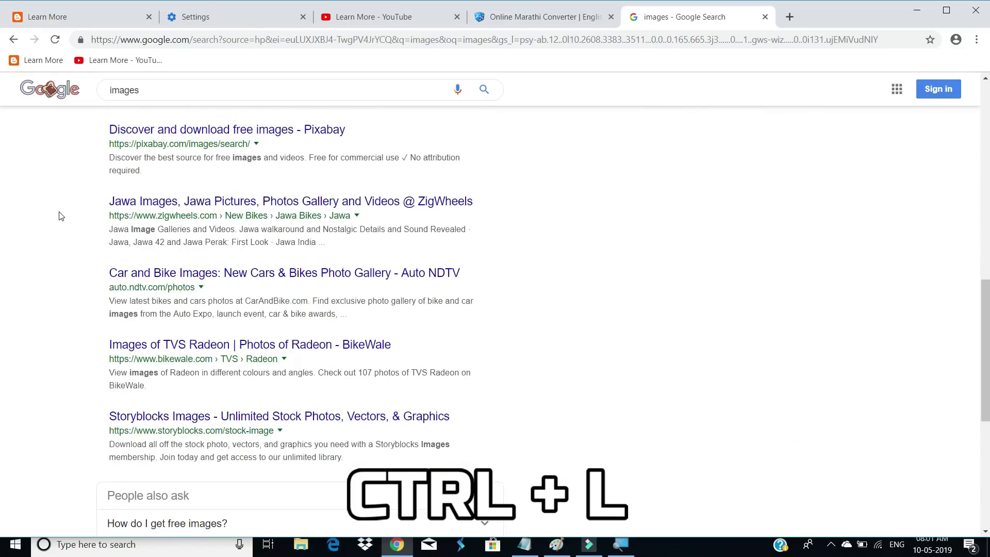
Step: Load google.com by entering 'goo' in the address bar, then select its address
{"action": "key", "text": "ctrl+l"}
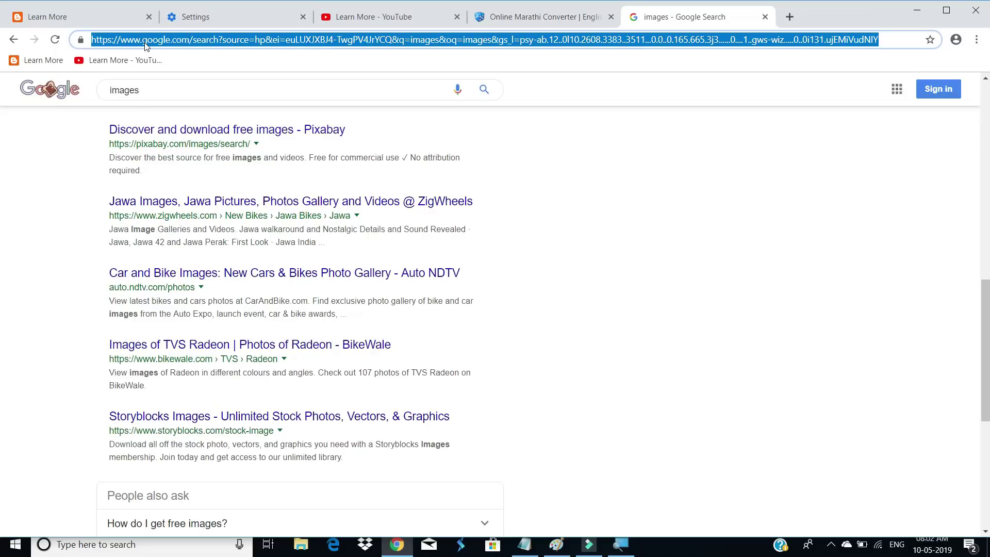
{"action": "type", "text": "google.com"}
{"action": "key", "text": "Return"}
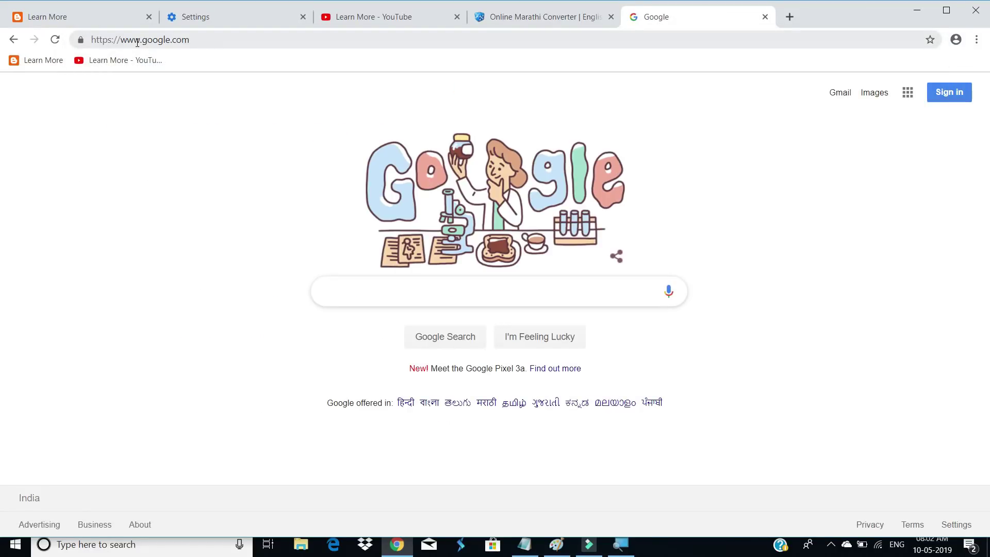
{"action": "left_click", "coordinate": [139, 43]}
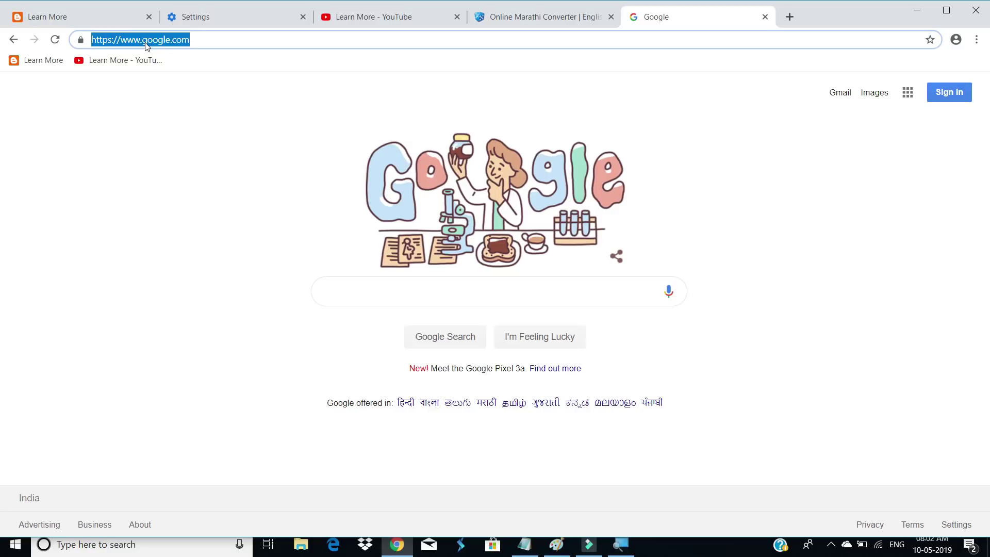
{"action": "left_click", "coordinate": [184, 140]}
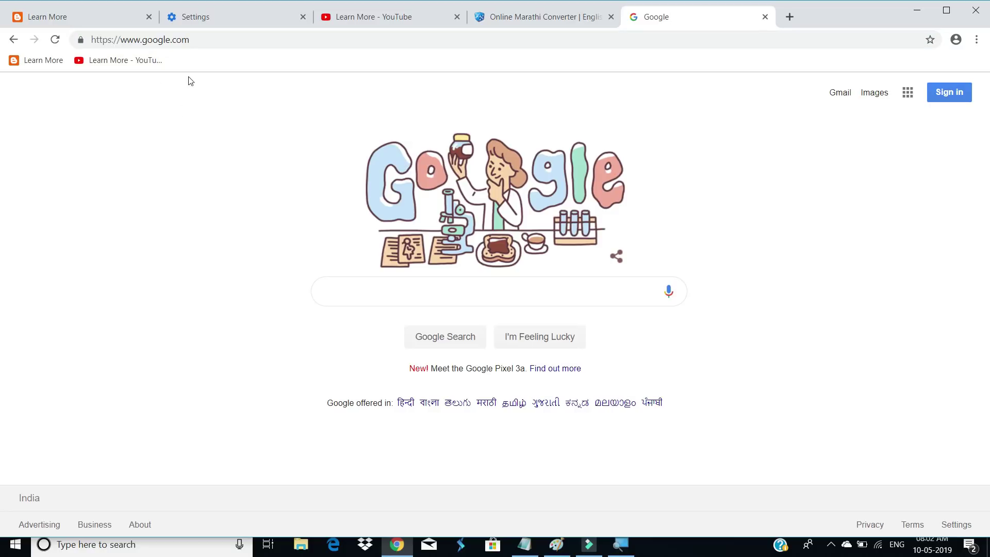
{"action": "left_click", "coordinate": [188, 47]}
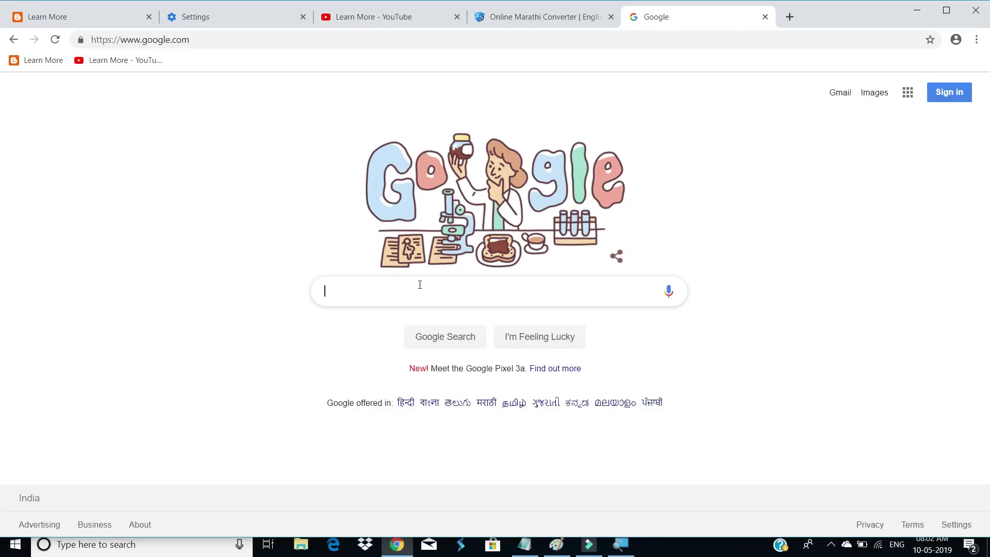
Step: Search Google for 'sachin tendulkar' via the 'sachin' suggestion and open the Wikipedia article
{"action": "type", "text": "sachin"}
{"action": "key", "text": "Down"}
{"action": "key", "text": "Return"}
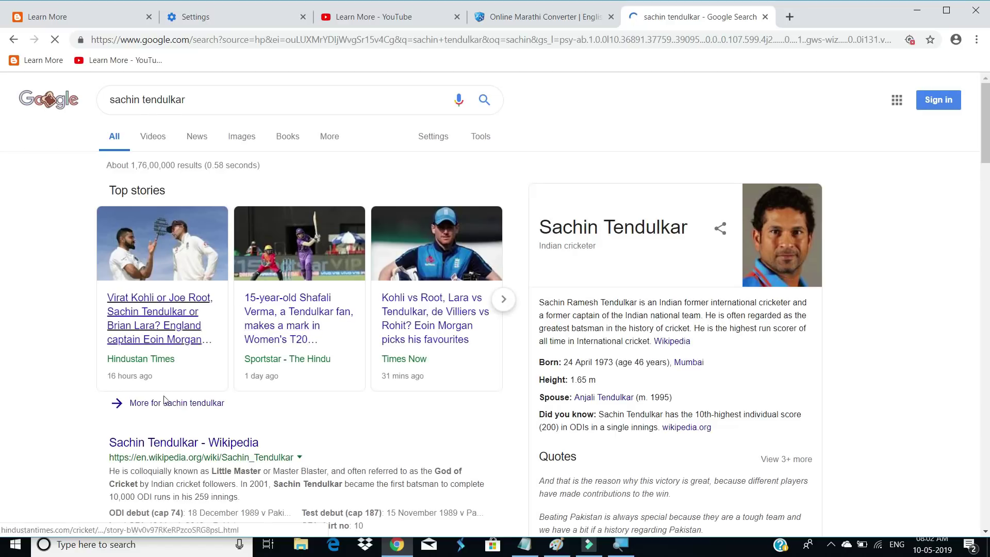
{"action": "left_click", "coordinate": [172, 441]}
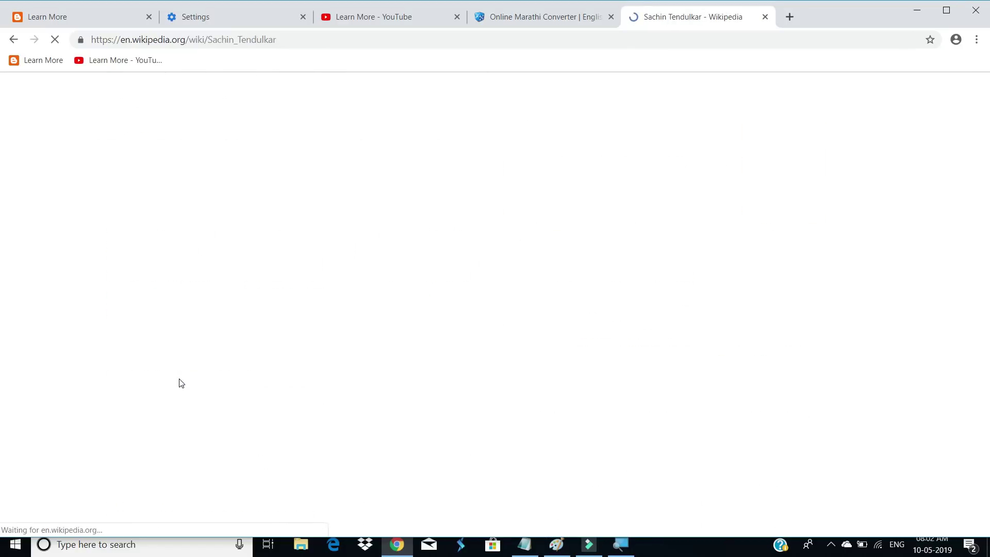
{"action": "scroll", "coordinate": [323, 334], "scroll_direction": "down", "scroll_amount": 1}
{"action": "scroll", "coordinate": [323, 334], "scroll_direction": "down", "scroll_amount": 2}
{"action": "scroll", "coordinate": [323, 334], "scroll_direction": "up", "scroll_amount": 3}
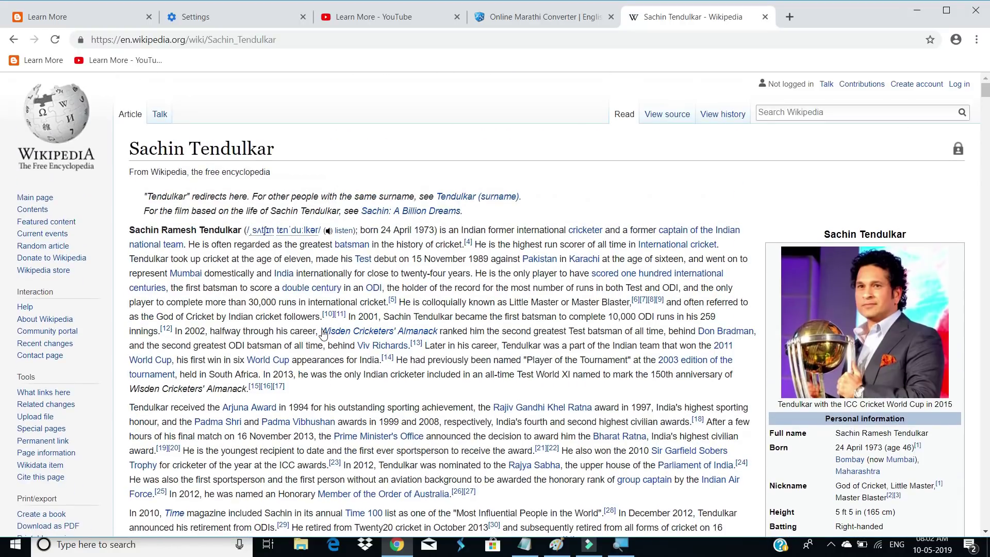
Step: Print the article with Save as PDF to the Desktop as 'Sachin Tendulkar - Wikipedia.pdf'
{"action": "mouse_move", "coordinate": [379, 331]}
{"action": "key", "text": "ctrl+p"}
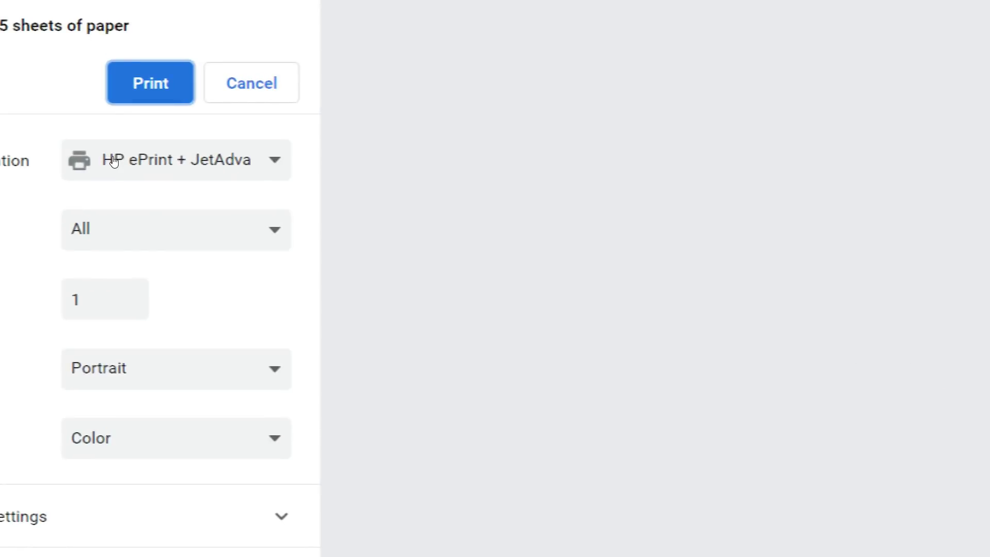
{"action": "left_click", "coordinate": [109, 159]}
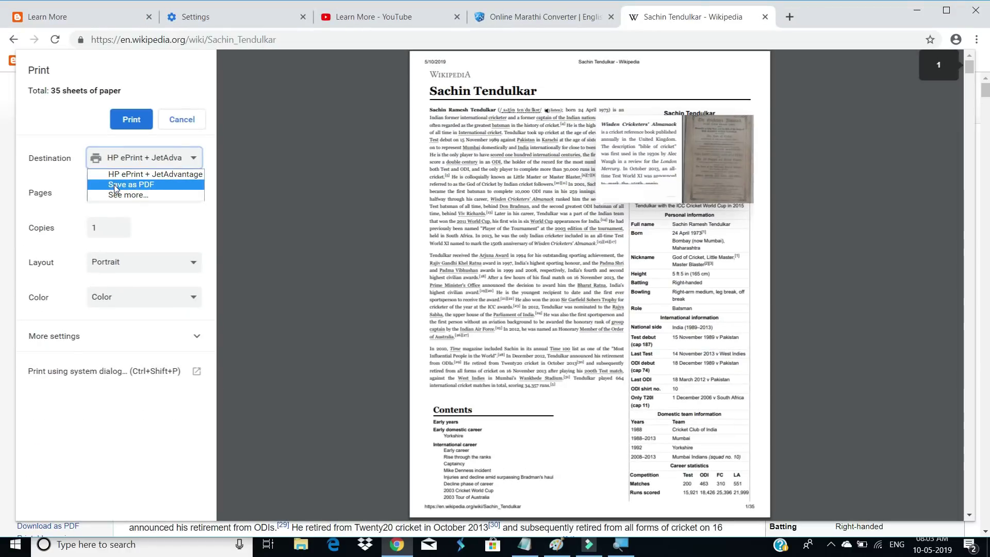
{"action": "left_click", "coordinate": [115, 184]}
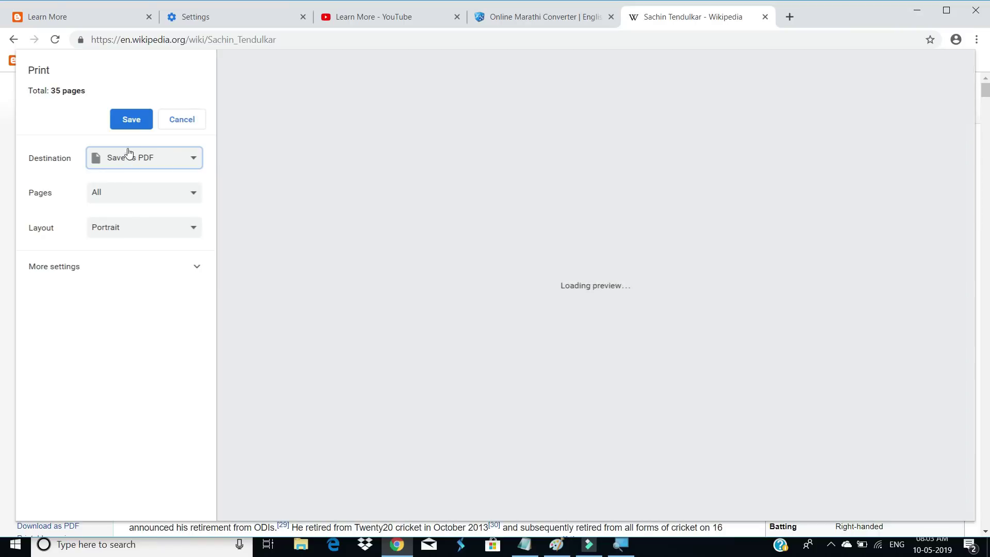
{"action": "left_click", "coordinate": [132, 120]}
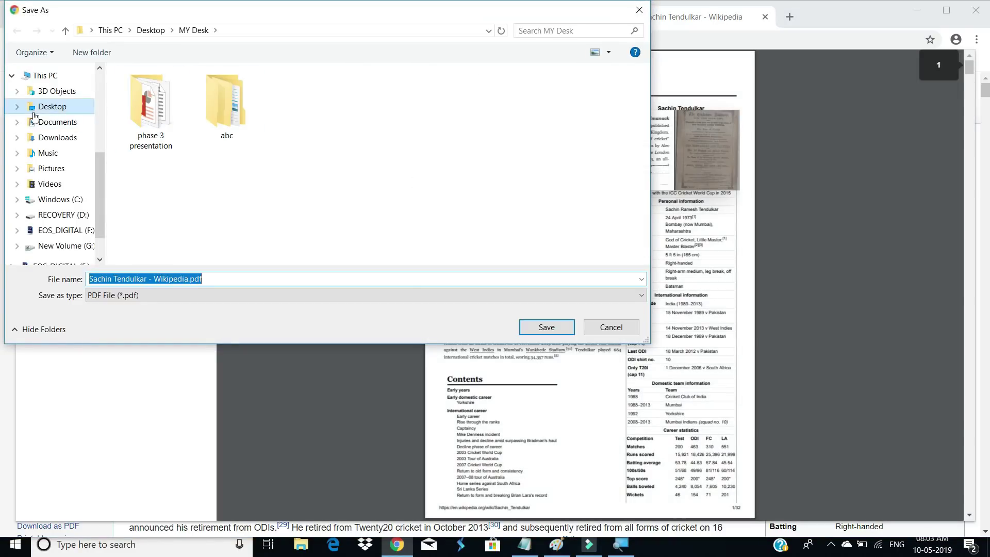
{"action": "left_click", "coordinate": [31, 102]}
{"action": "left_click", "coordinate": [542, 327]}
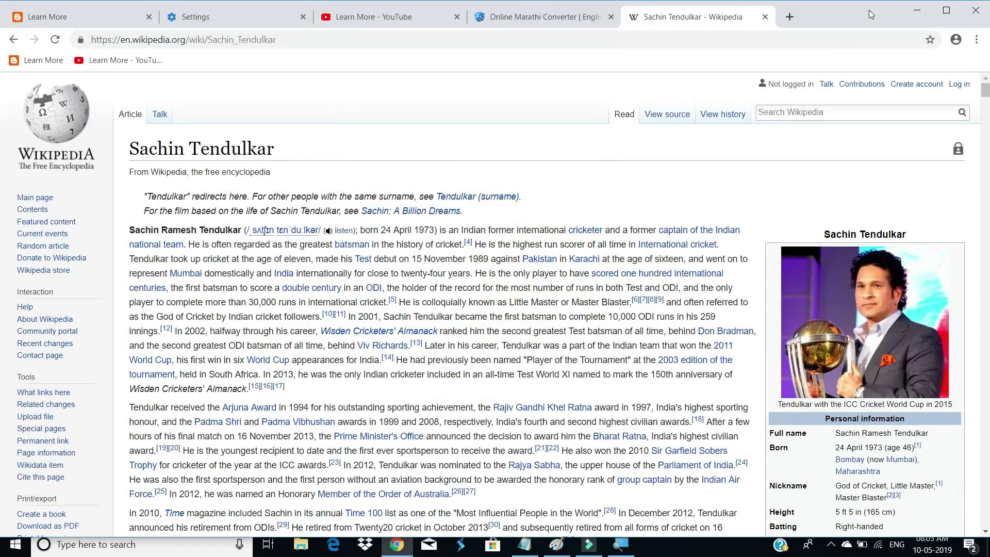
Step: Minimize Chrome and Notepad, then open the saved Sachin Tendulkar PDF from the Desktop
{"action": "left_click", "coordinate": [915, 14]}
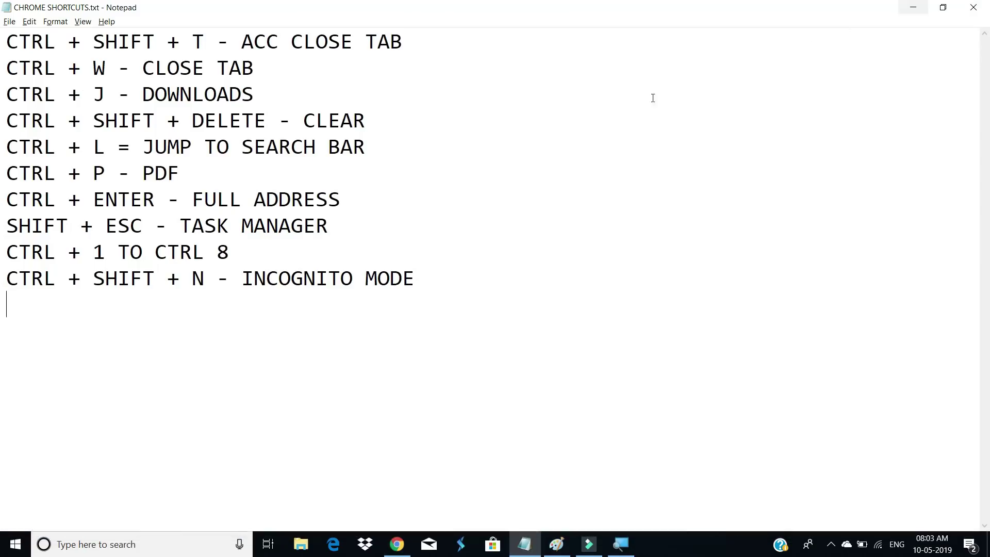
{"action": "left_click", "coordinate": [913, 8]}
{"action": "left_click", "coordinate": [221, 223]}
{"action": "double_click", "coordinate": [224, 220]}
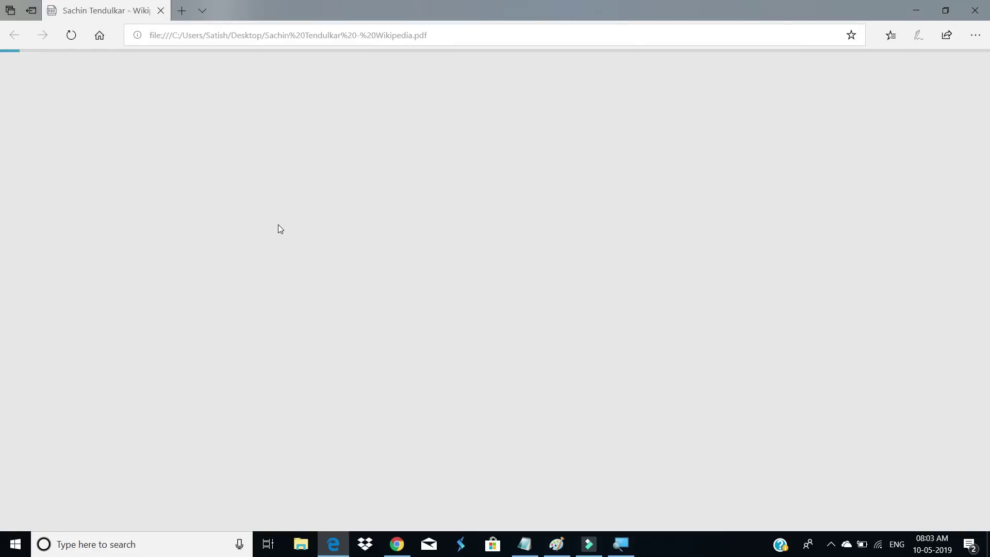
Step: Scroll through the 32-page PDF in Edge, then switch back to Chrome
{"action": "scroll", "coordinate": [360, 237], "scroll_direction": "down", "scroll_amount": 3}
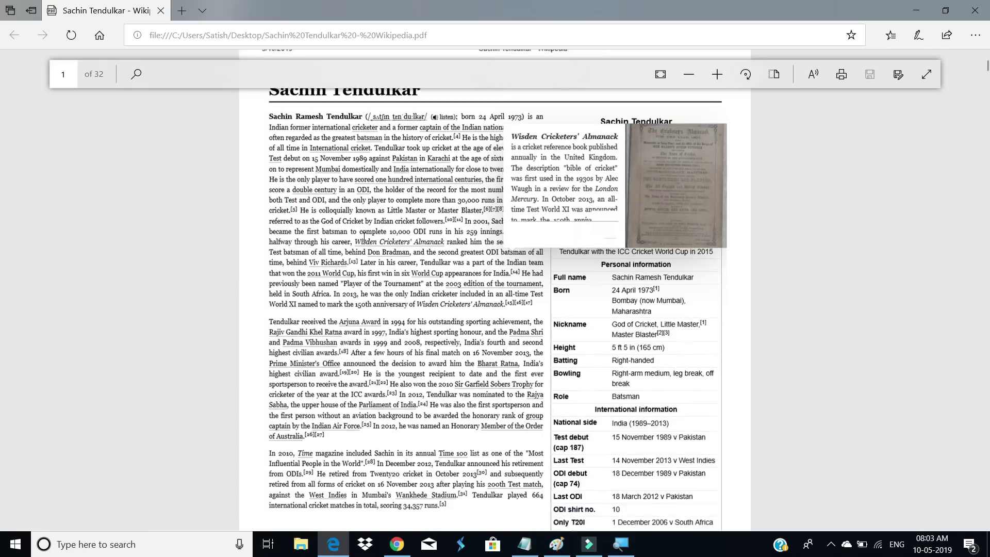
{"action": "scroll", "coordinate": [364, 238], "scroll_direction": "up", "scroll_amount": 3}
{"action": "scroll", "coordinate": [364, 239], "scroll_direction": "down", "scroll_amount": 5}
{"action": "scroll", "coordinate": [363, 239], "scroll_direction": "down", "scroll_amount": 2}
{"action": "scroll", "coordinate": [361, 245], "scroll_direction": "up", "scroll_amount": 7}
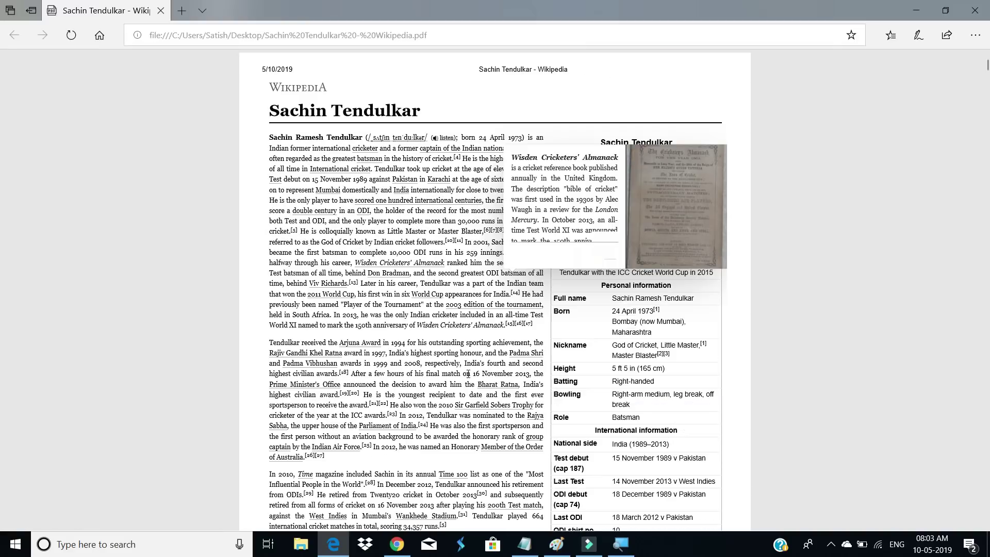
{"action": "left_click", "coordinate": [397, 544]}
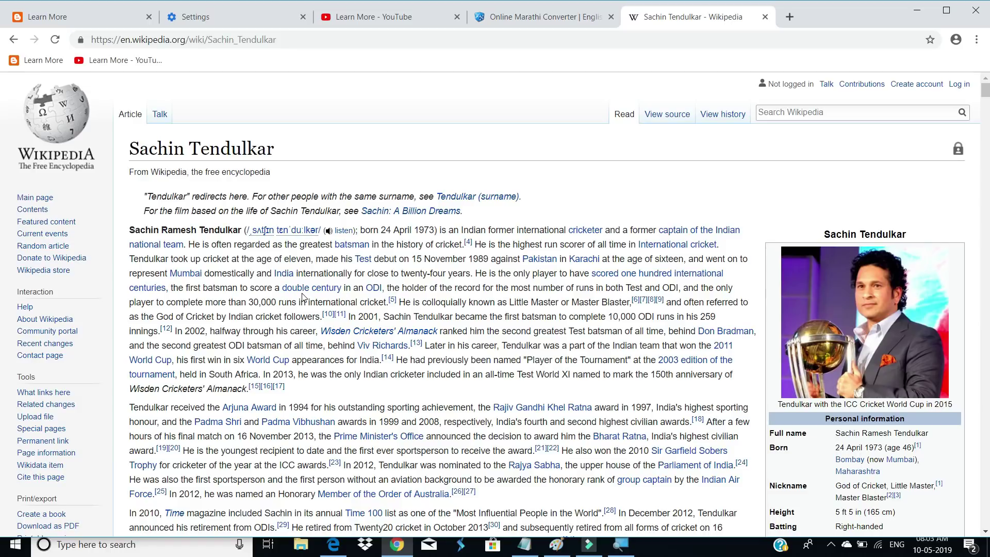
Step: Open print options for the article with Pages set to All and Layout set to Landscape
{"action": "key", "text": "ctrl+p"}
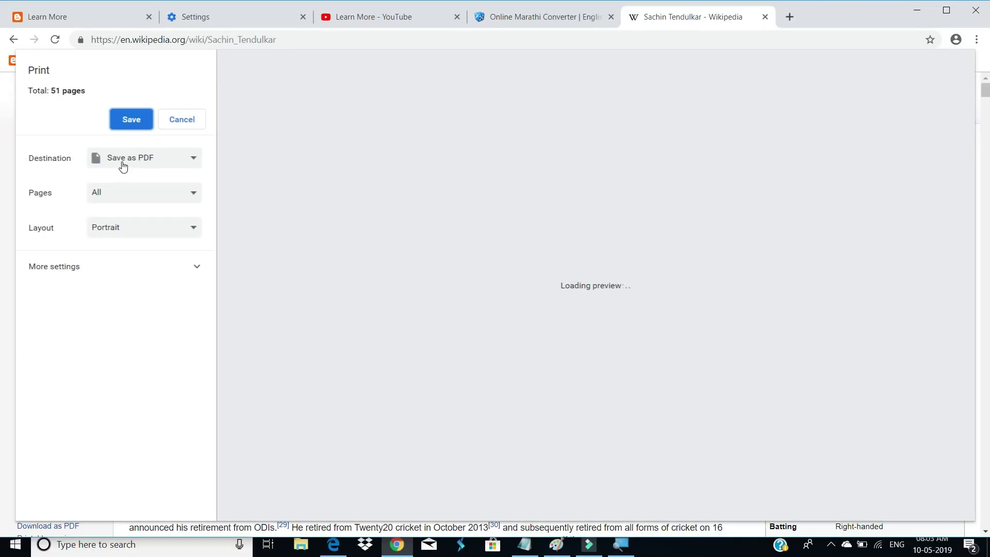
{"action": "left_click", "coordinate": [129, 198]}
{"action": "left_click", "coordinate": [130, 200]}
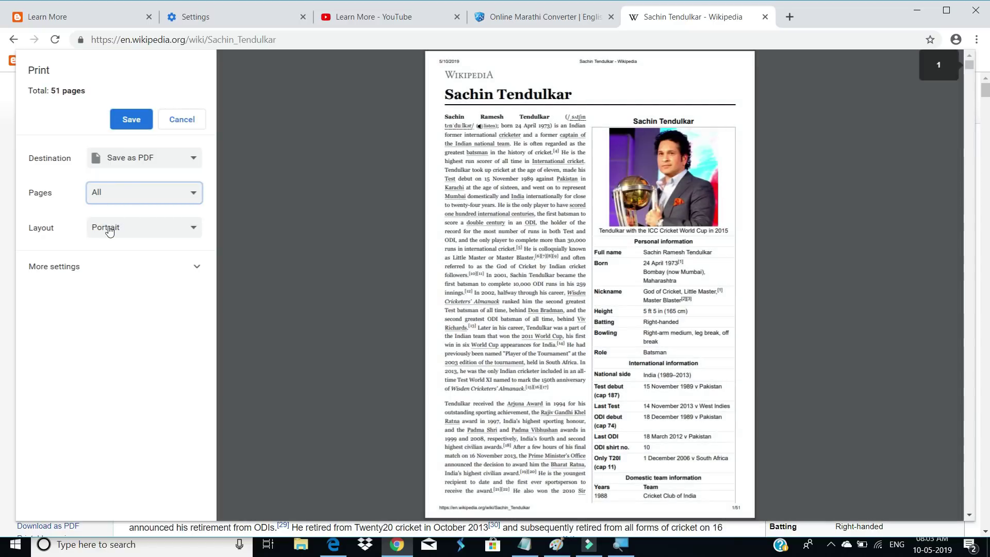
{"action": "left_click", "coordinate": [115, 232]}
{"action": "left_click", "coordinate": [115, 254]}
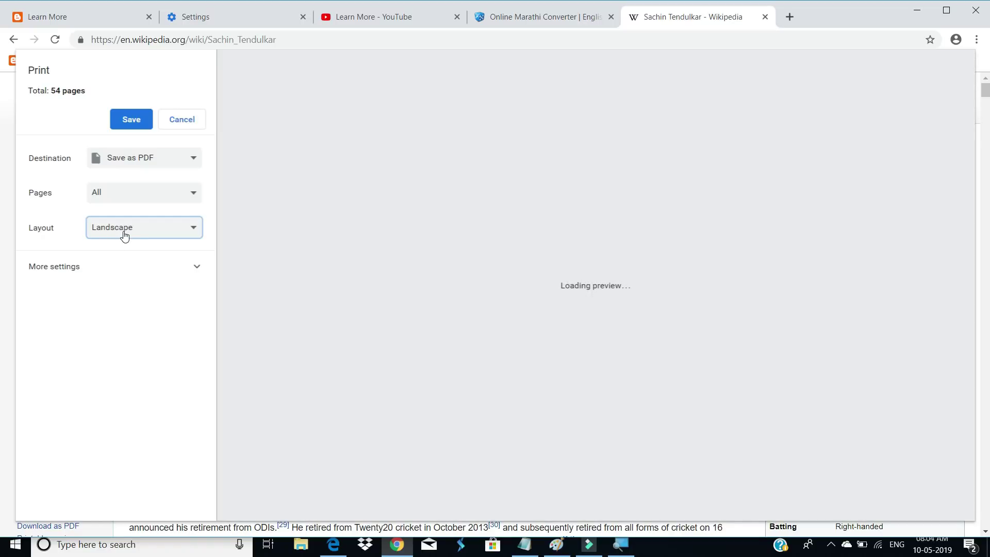
{"action": "left_click", "coordinate": [124, 235]}
{"action": "left_click", "coordinate": [126, 241]}
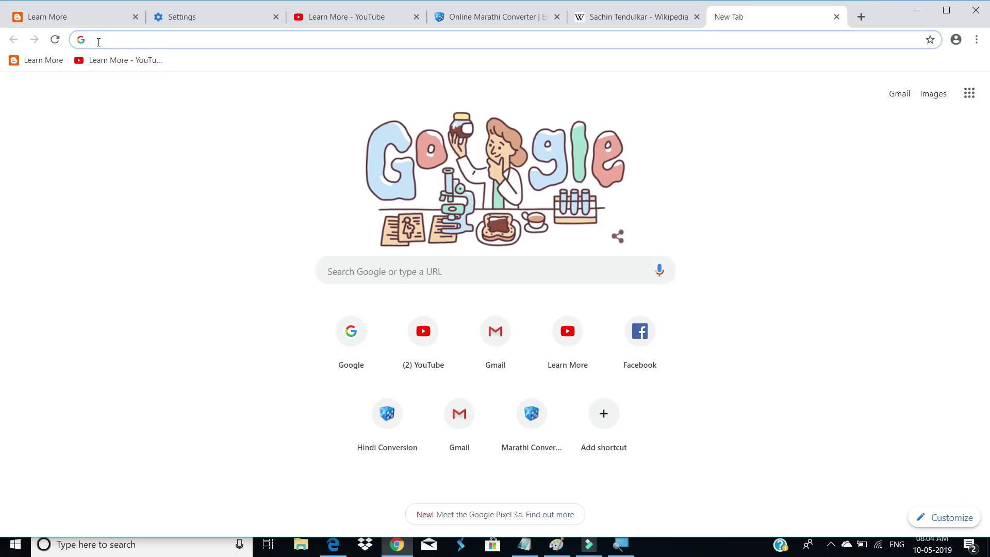
{"action": "type", "text": "fac"}
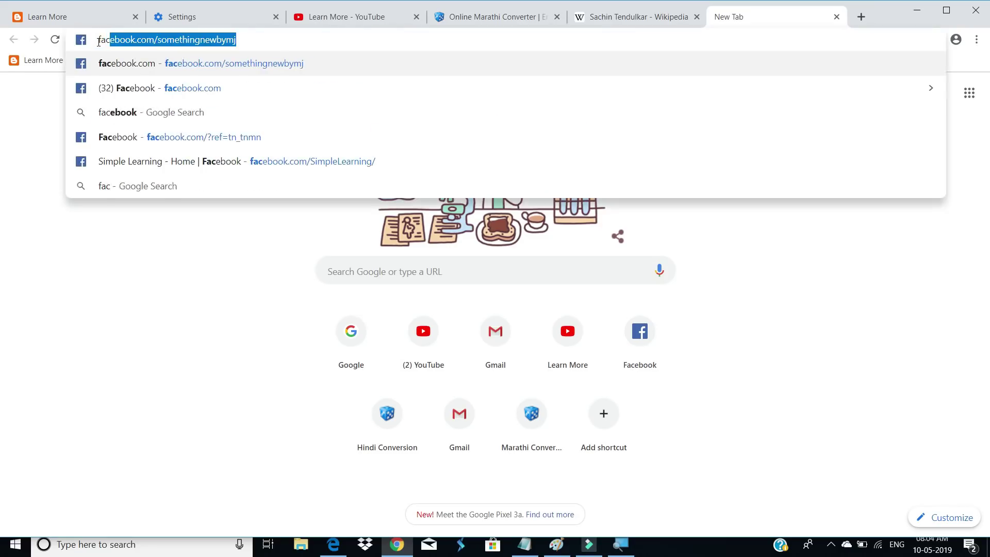
{"action": "type", "text": "e"}
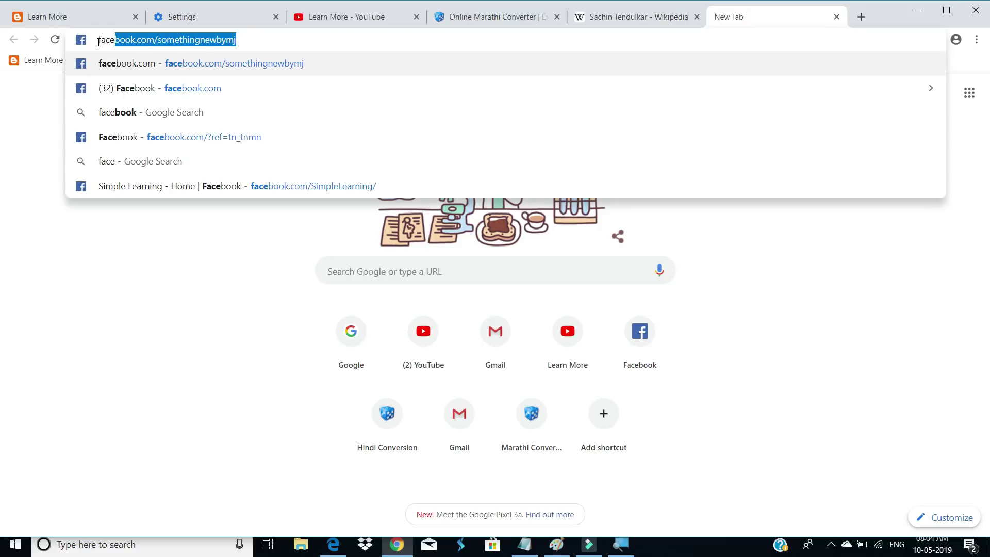
{"action": "key", "text": "BackSpace"}
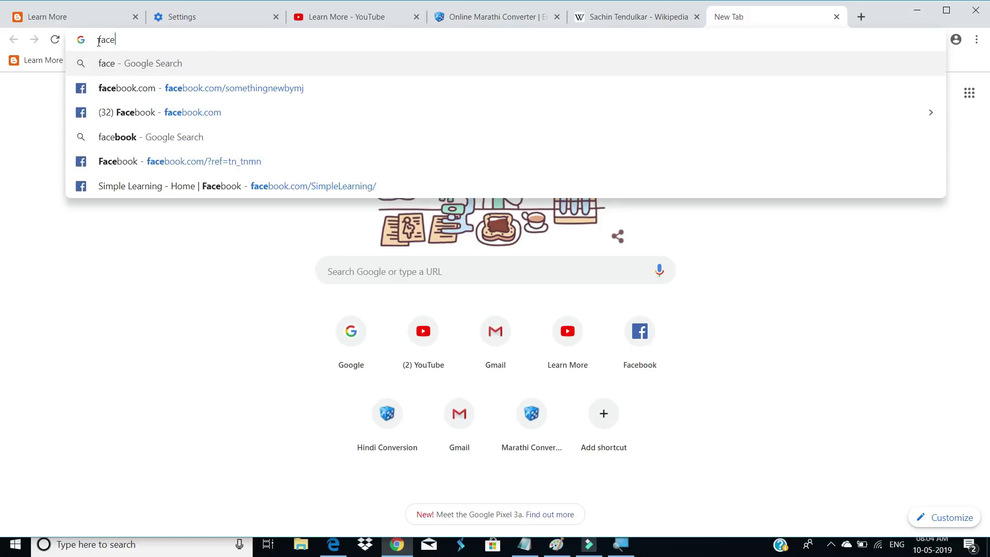
{"action": "key", "text": "BackSpace"}
{"action": "key", "text": "BackSpace"}
{"action": "key", "text": "BackSpace"}
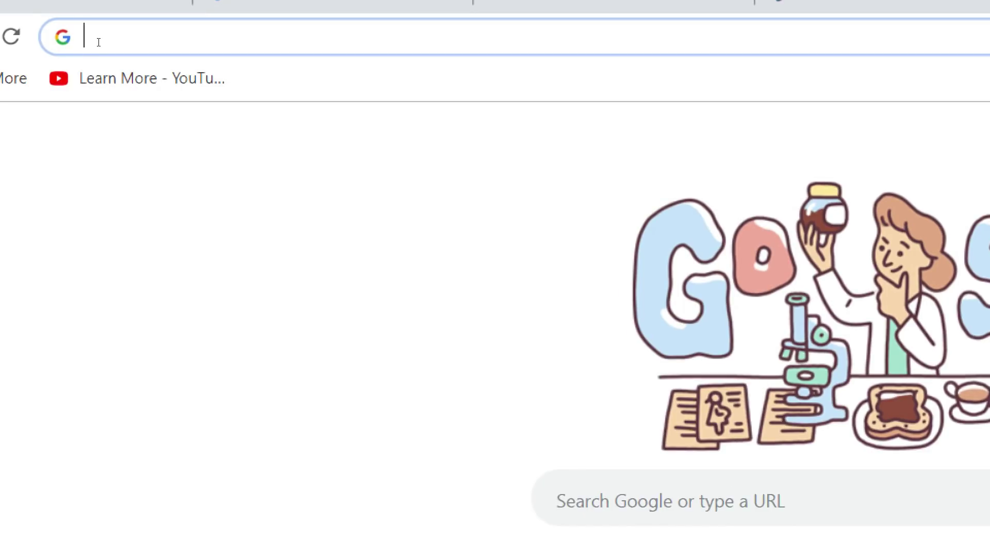
{"action": "type", "text": "google"}
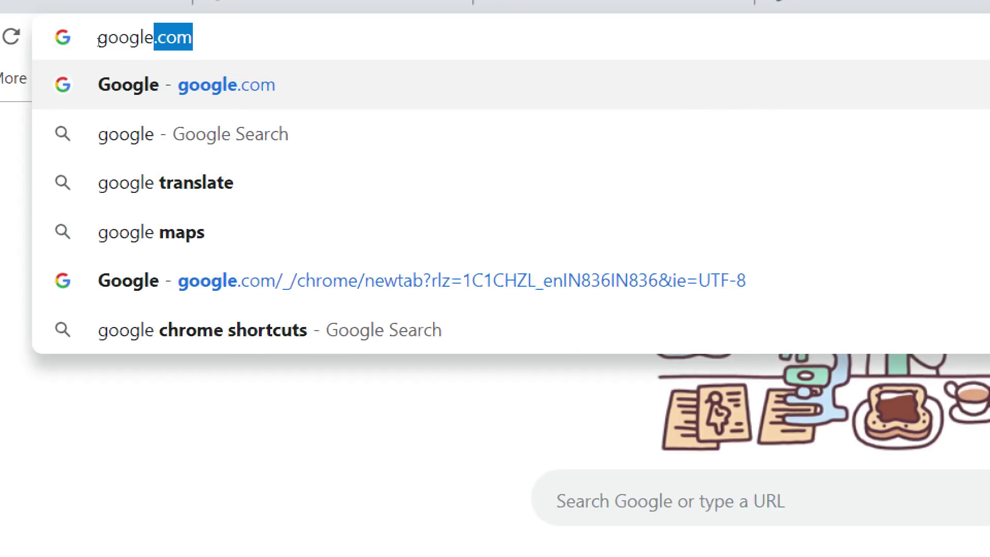
{"action": "key", "text": "BackSpace"}
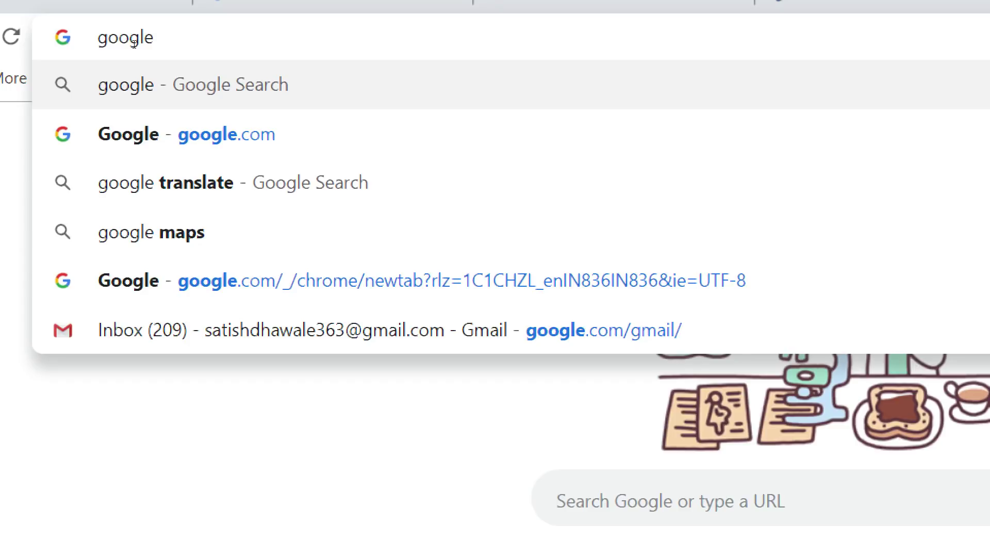
{"action": "key", "text": "ctrl+Return"}
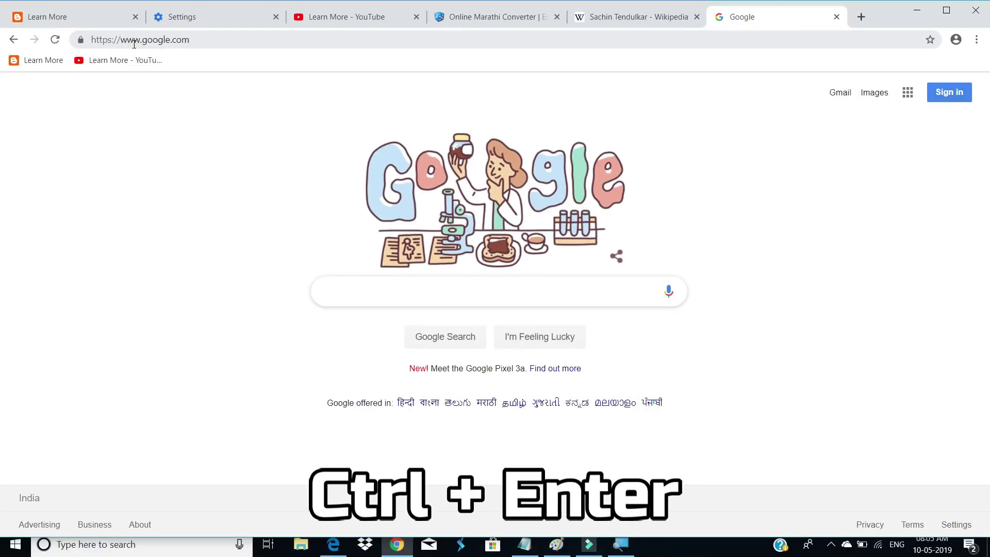
{"action": "left_click", "coordinate": [147, 45]}
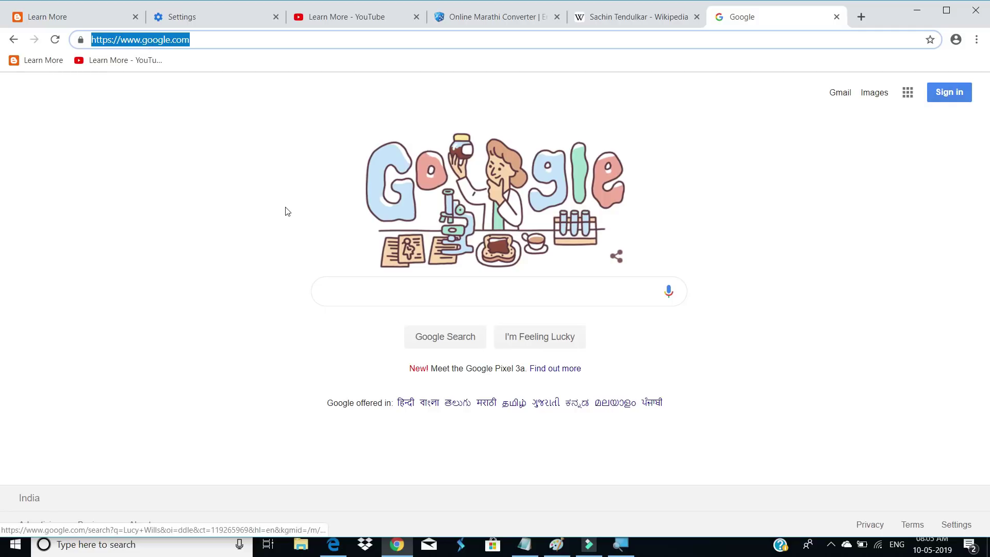
{"action": "left_click", "coordinate": [273, 212]}
{"action": "left_click", "coordinate": [150, 43]}
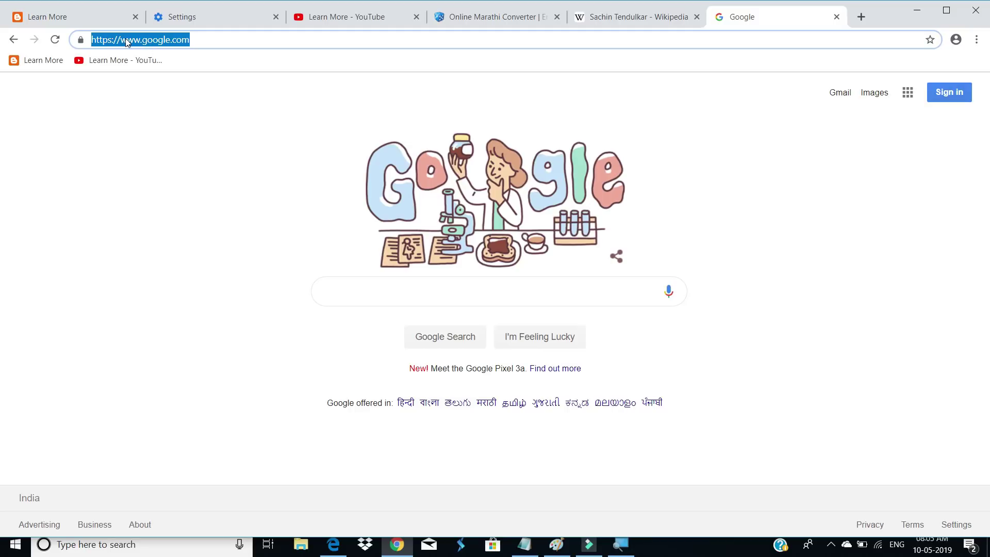
{"action": "key", "text": "ctrl+plus"}
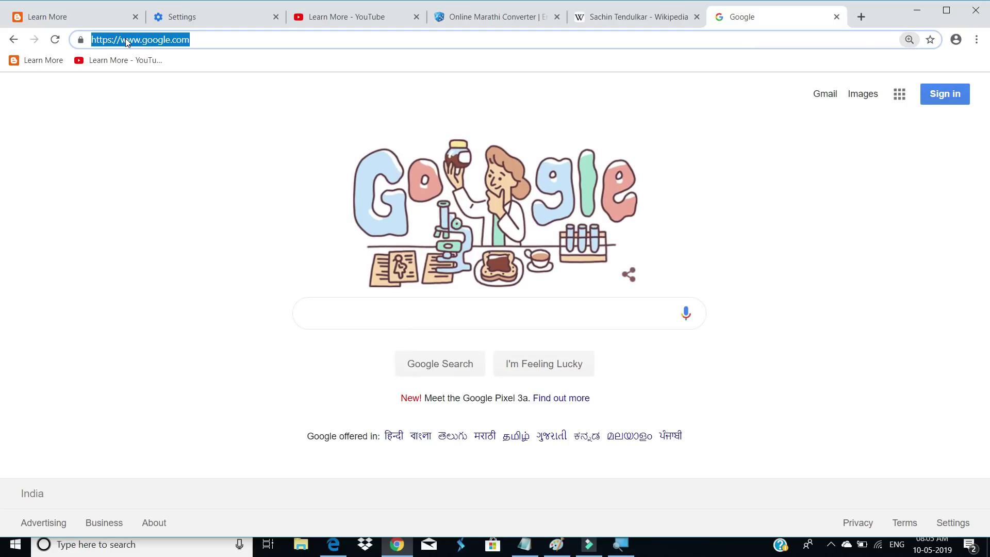
{"action": "left_click", "coordinate": [199, 136]}
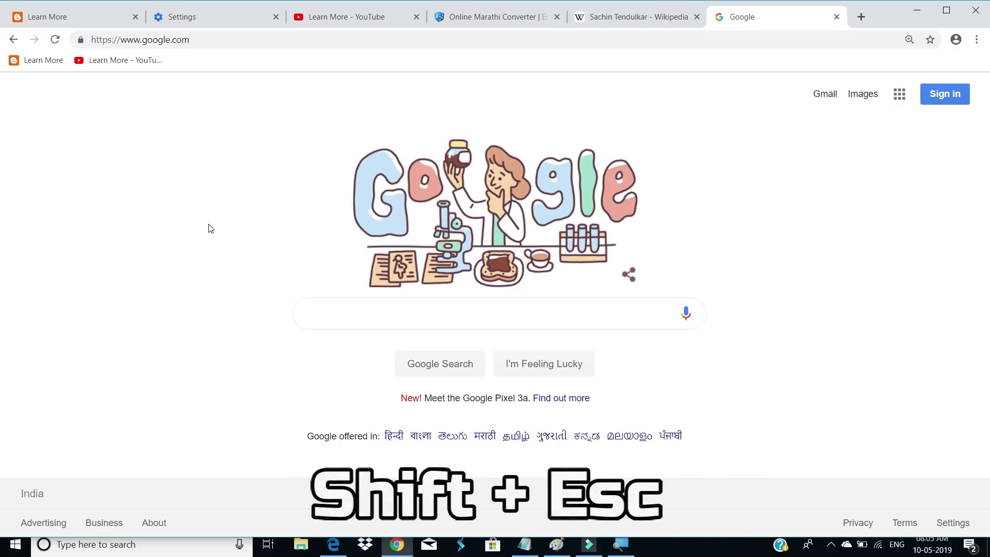
Step: Open Chrome's Task Manager with Shift+Esc, scroll the process list, and select the Settings tab's process
{"action": "key", "text": "shift+Escape"}
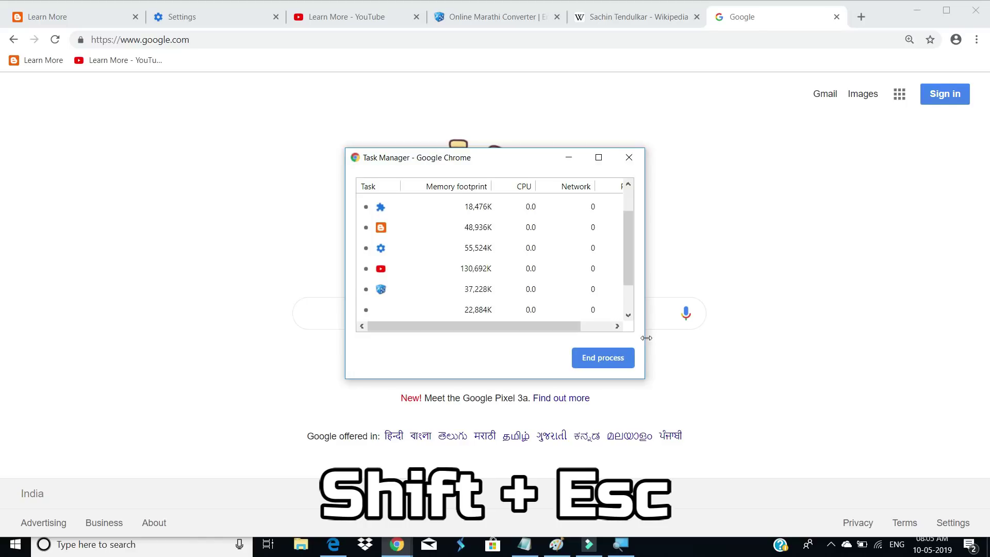
{"action": "mouse_move", "coordinate": [627, 256]}
{"action": "left_mouse_down"}
{"action": "mouse_move", "coordinate": [626, 267]}
{"action": "mouse_move", "coordinate": [627, 218]}
{"action": "left_mouse_up"}
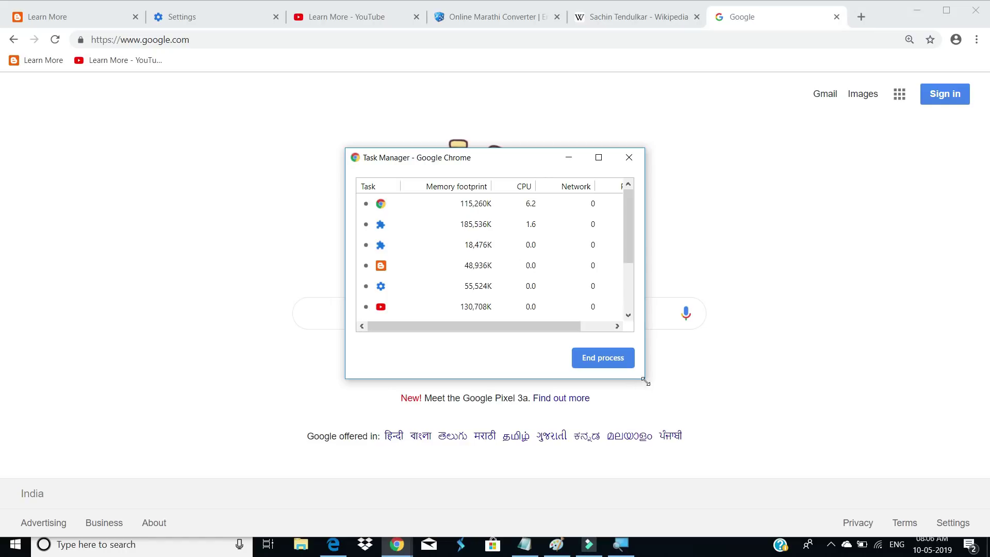
{"action": "left_click_drag", "start_coordinate": [628, 234], "coordinate": [630, 278]}
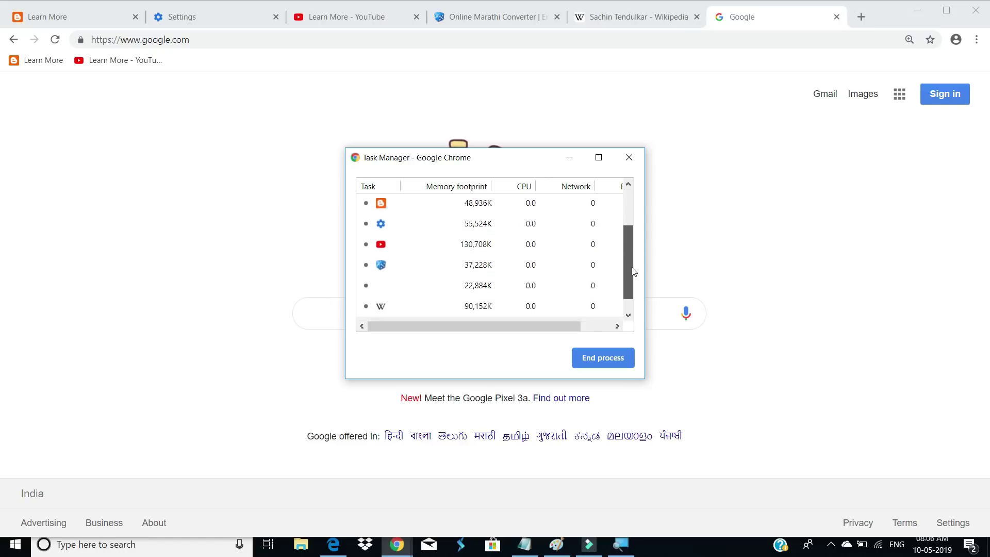
{"action": "left_click", "coordinate": [447, 234]}
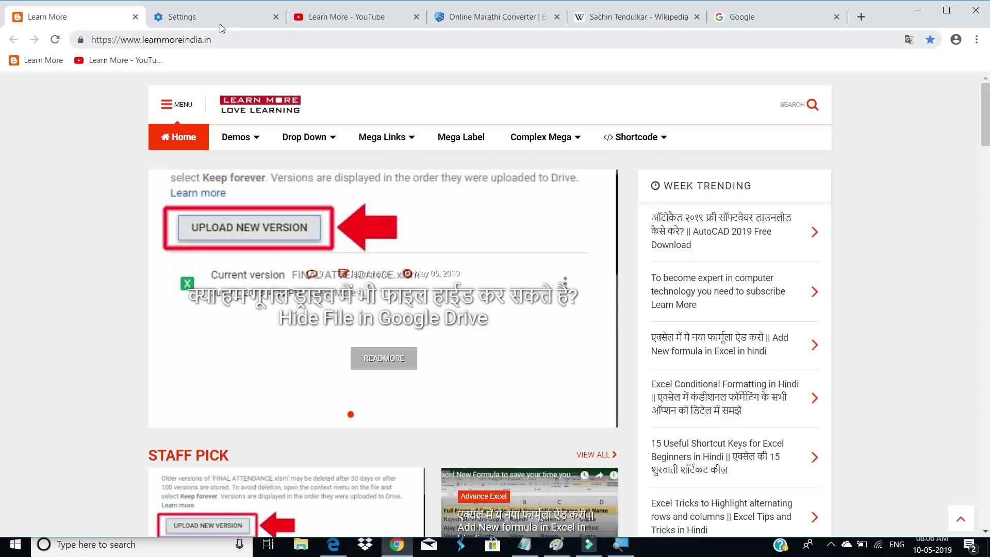
Step: Visit the Settings, YouTube, Marathi Converter and Wikipedia tabs, jump to the first tab, then Google
{"action": "left_click", "coordinate": [220, 21]}
{"action": "left_click", "coordinate": [356, 20]}
{"action": "left_click", "coordinate": [486, 20]}
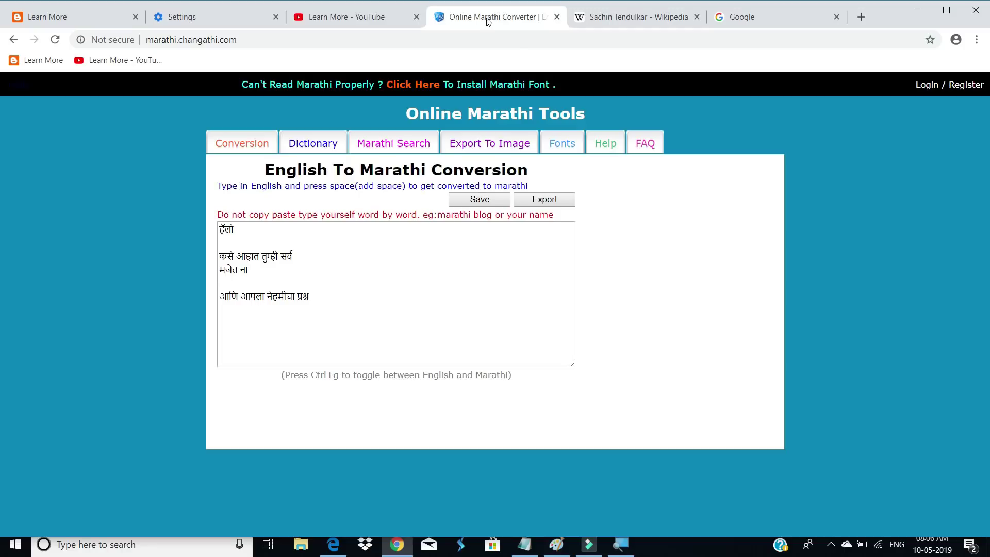
{"action": "left_click", "coordinate": [639, 21]}
{"action": "key", "text": "ctrl+1"}
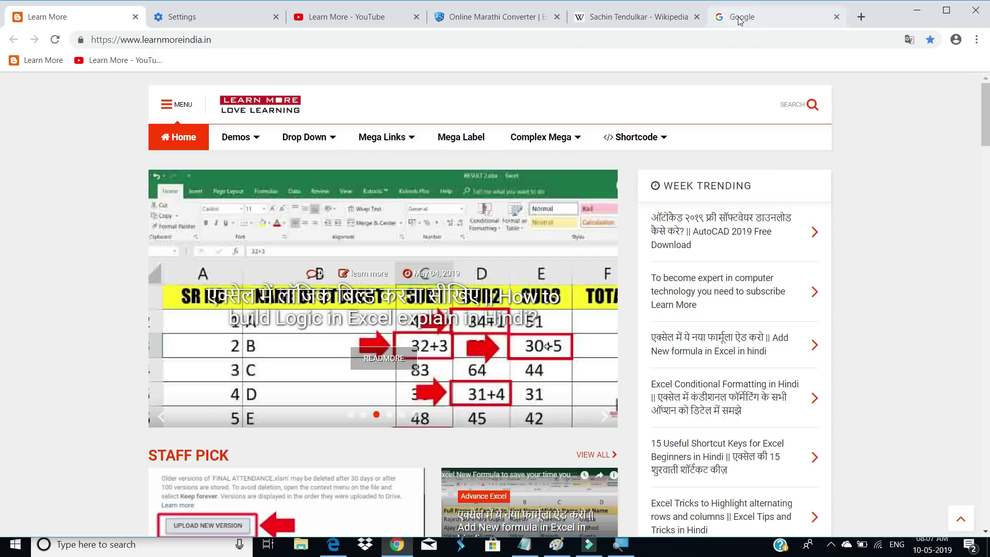
{"action": "left_click", "coordinate": [738, 21]}
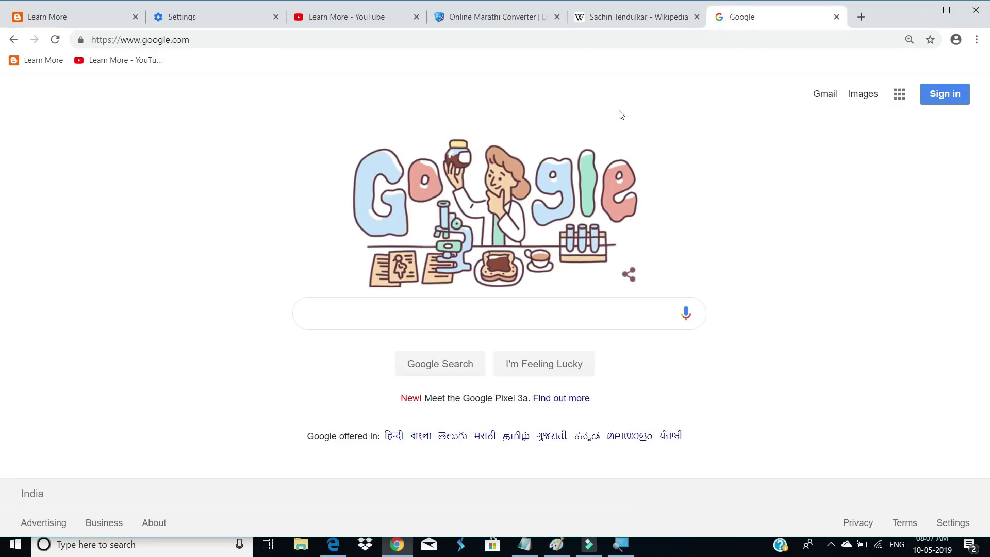
Step: Jump to the first Learn More tab with Ctrl+1, then Ctrl+Tab forward to the Wikipedia tab
{"action": "key", "text": "ctrl+1"}
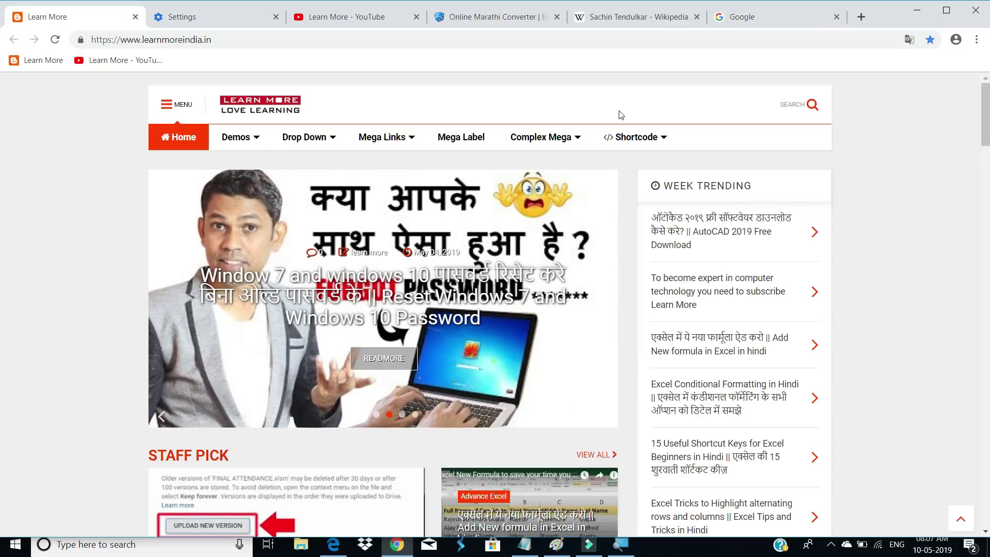
{"action": "key", "text": "ctrl+Tab"}
{"action": "key", "text": "ctrl+Tab"}
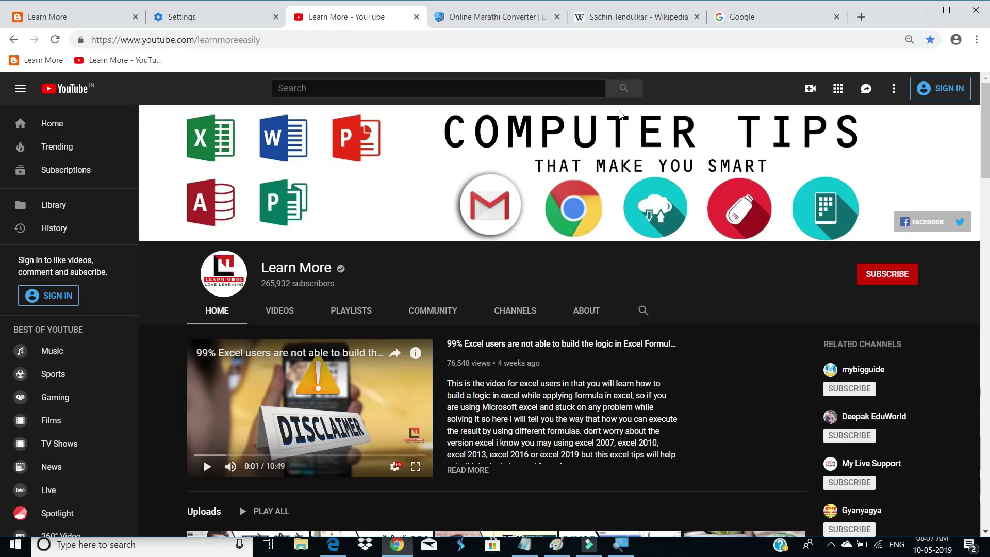
{"action": "key", "text": "ctrl+Tab"}
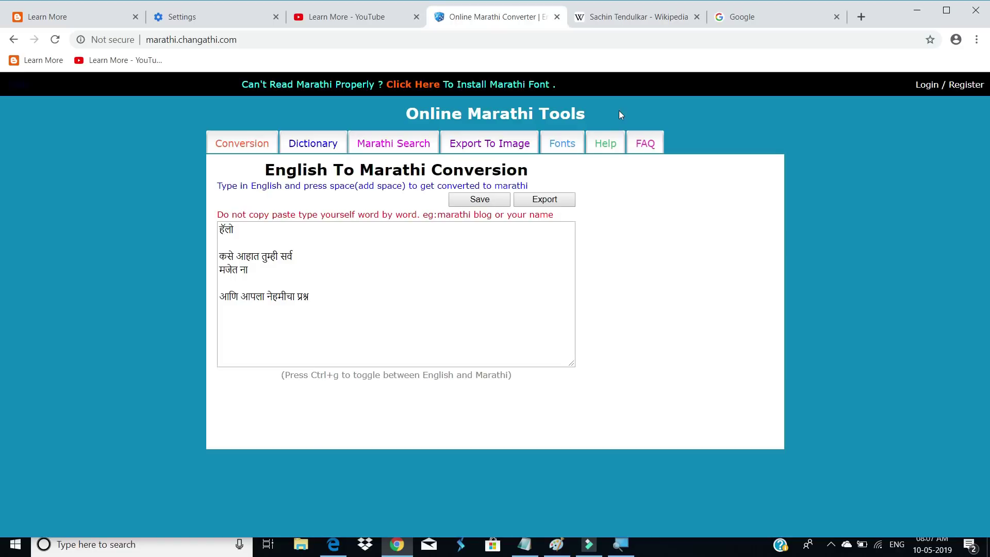
{"action": "key", "text": "ctrl+Tab"}
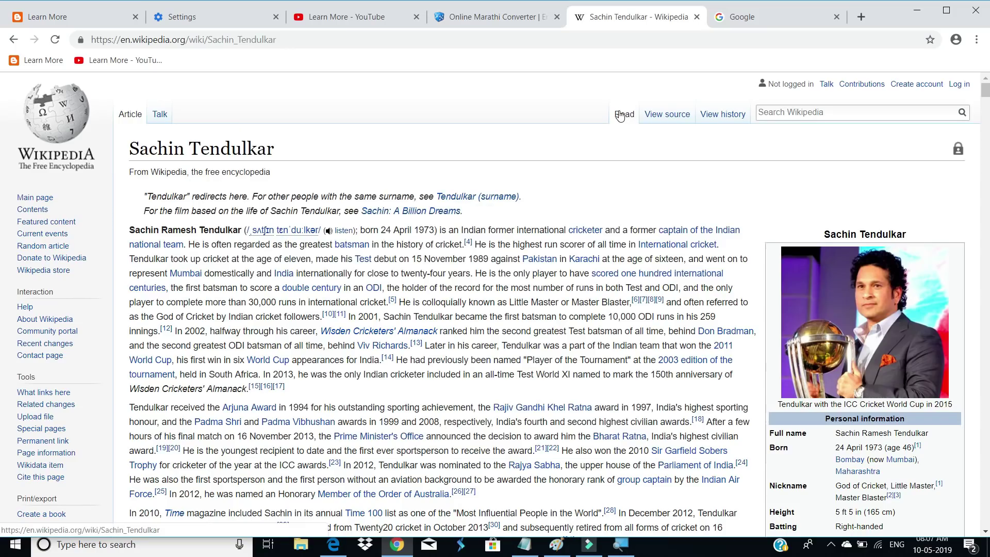
{"action": "key", "text": "ctrl+Tab"}
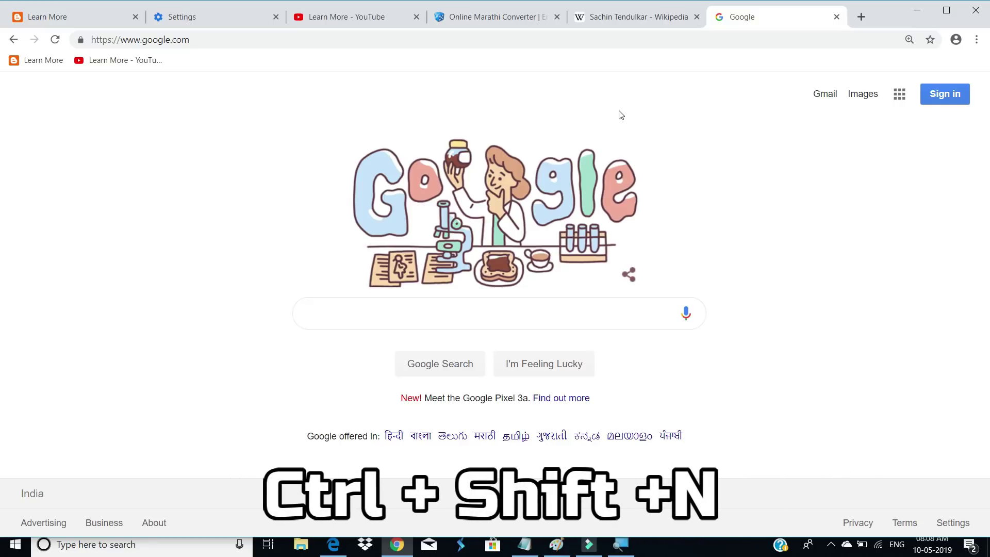
Step: Open a new incognito window with Ctrl+Shift+N and click its 'You've gone incognito' page
{"action": "key", "text": "ctrl+shift+n"}
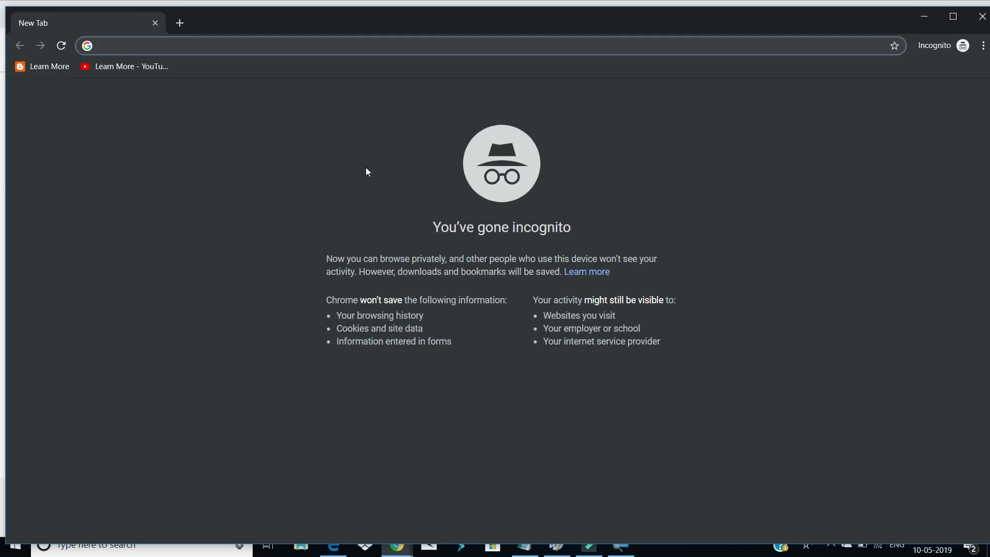
{"action": "left_click", "coordinate": [363, 197]}
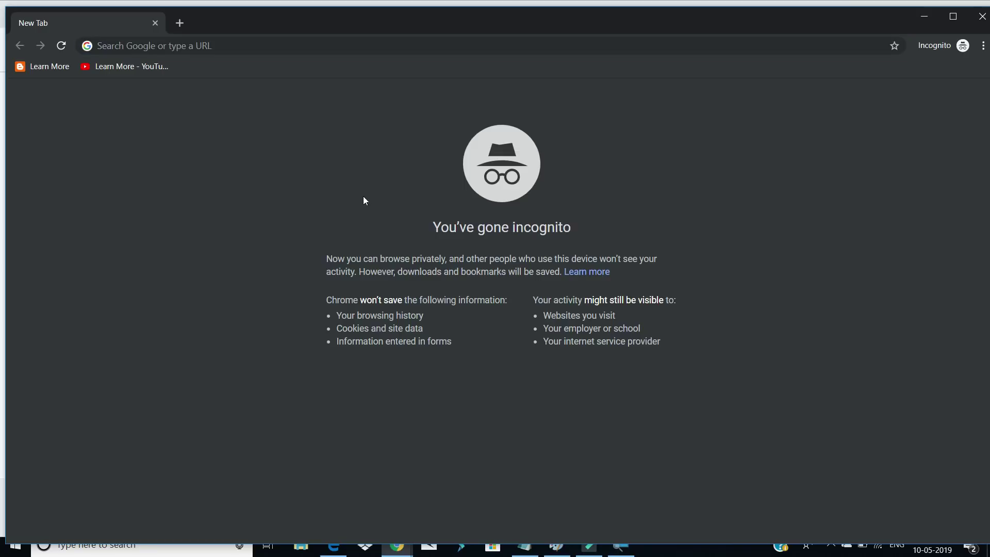